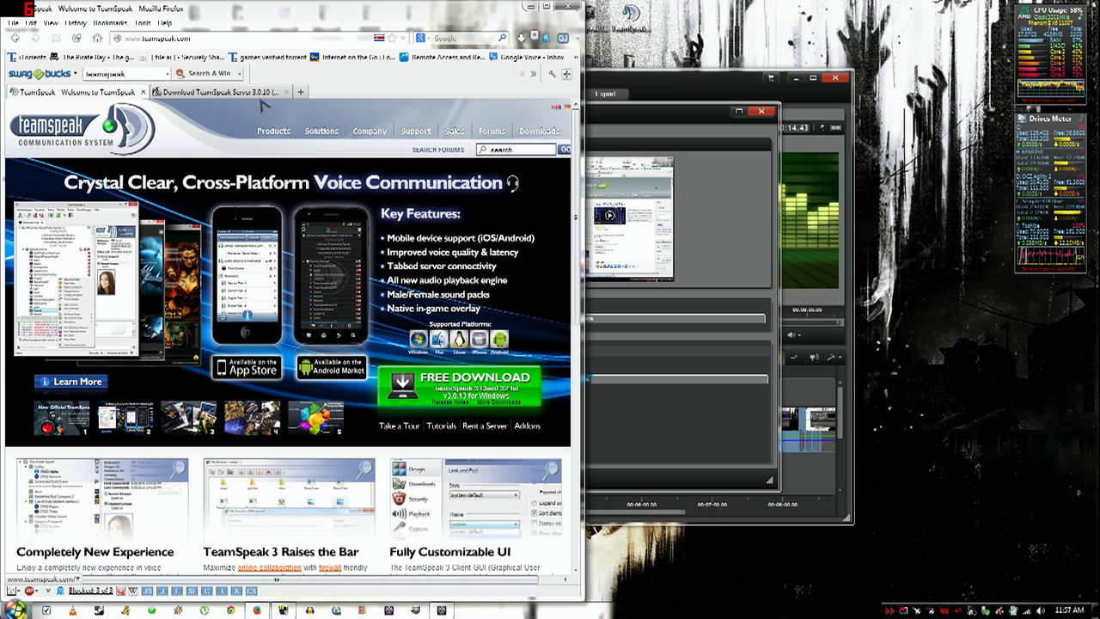
- View the 64-bit TeamSpeak Server 3.0.10 page, open TeamSpeak 3 downloads, then minimize Firefox
click(232, 92)
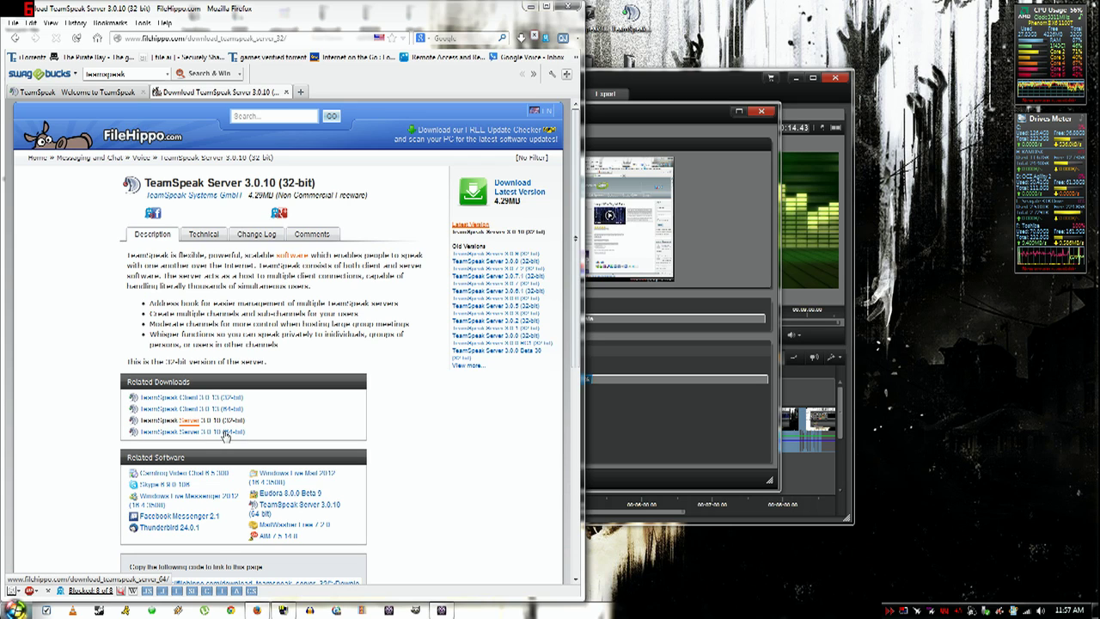
click(225, 436)
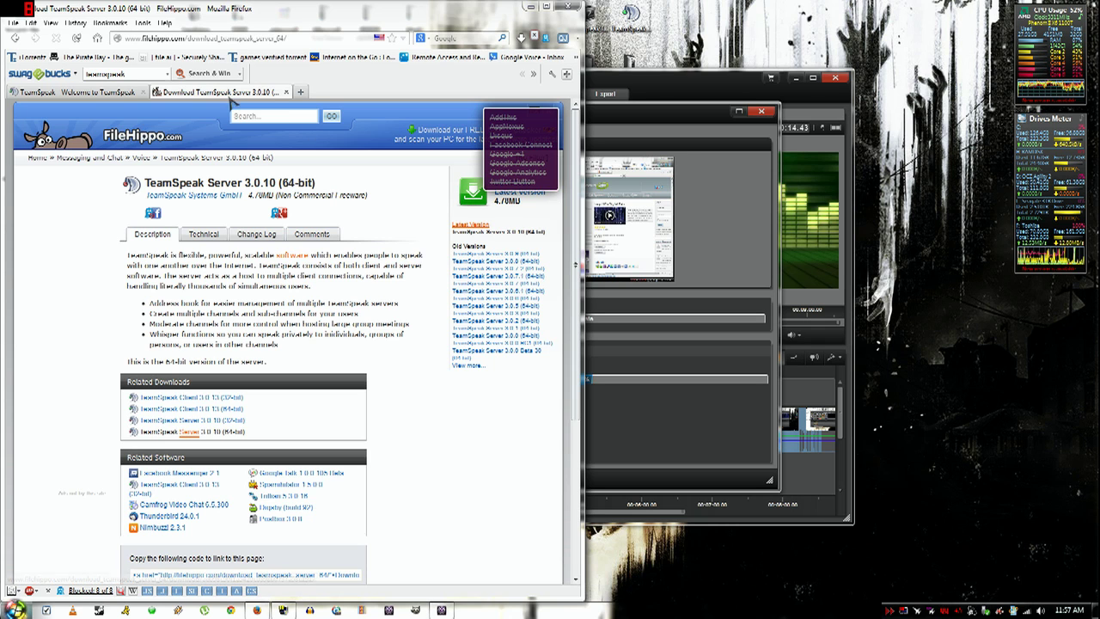
click(120, 92)
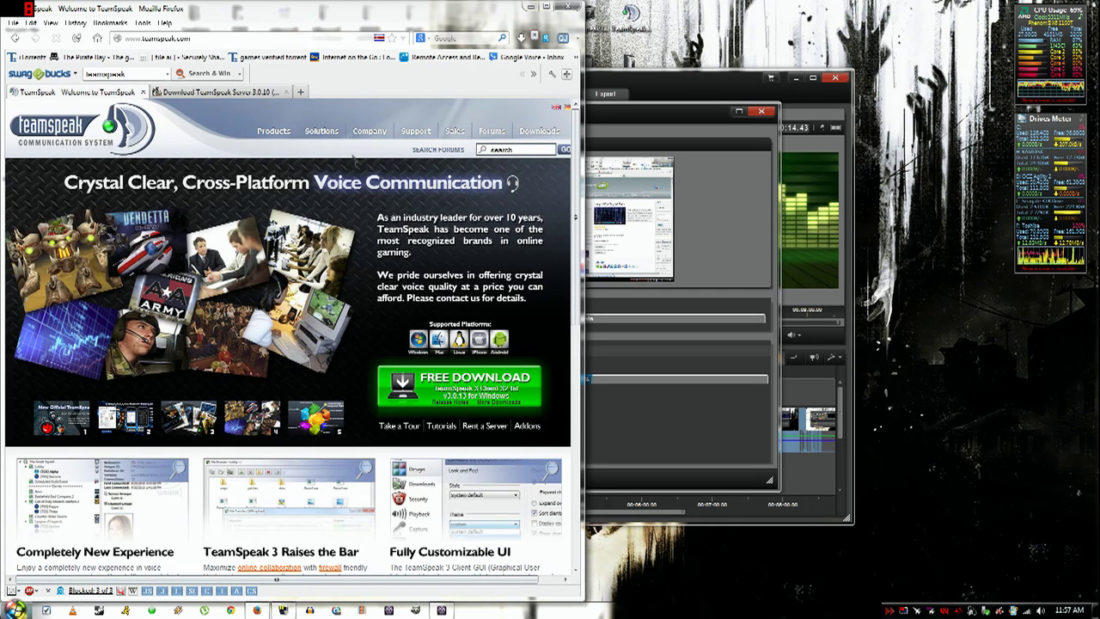
mouse_move(538, 133)
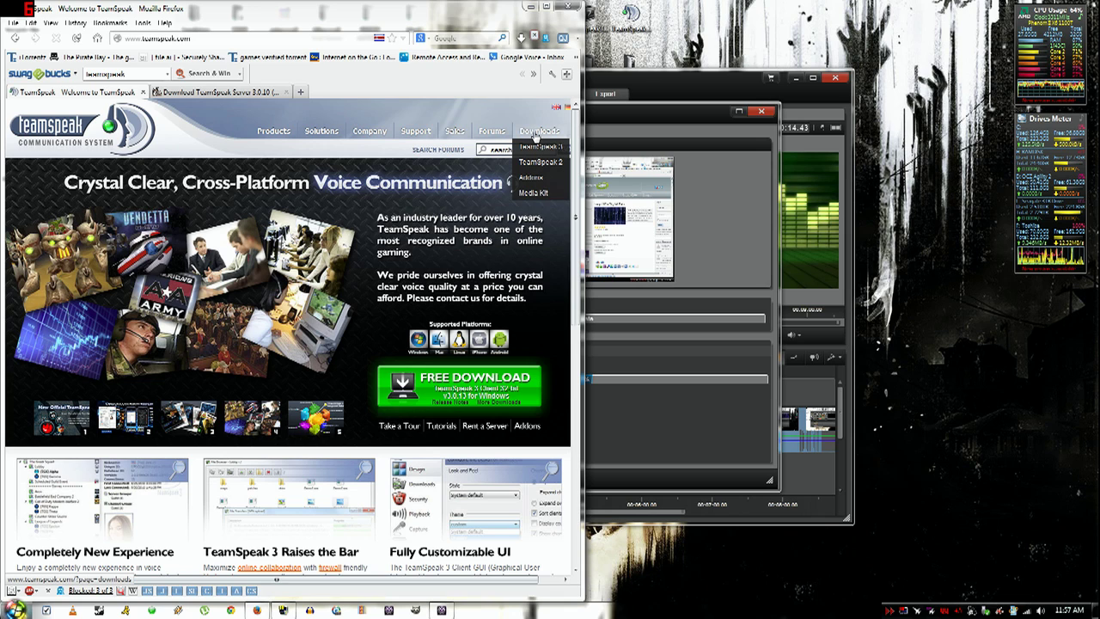
click(537, 149)
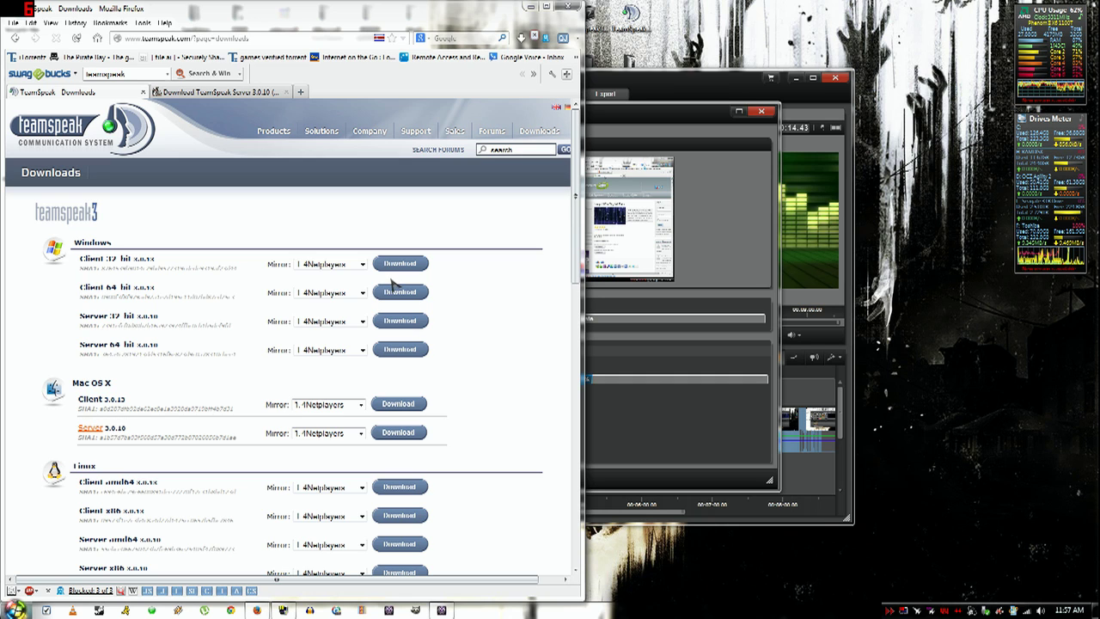
click(530, 7)
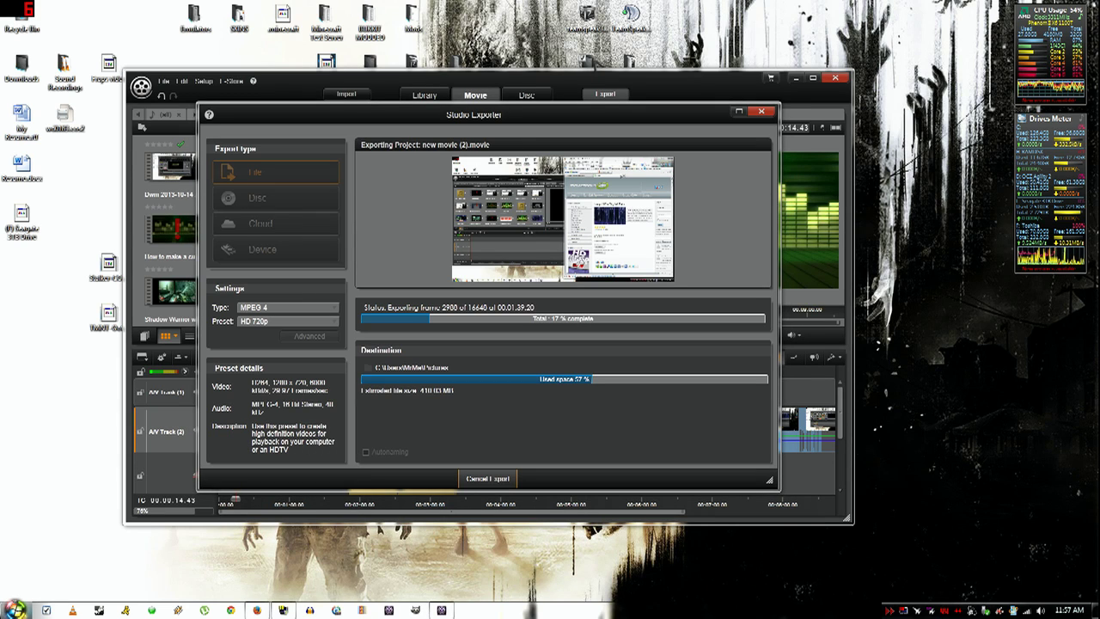
- Delete the old server folder from the desktop to the Recycle Bin
key(Delete)
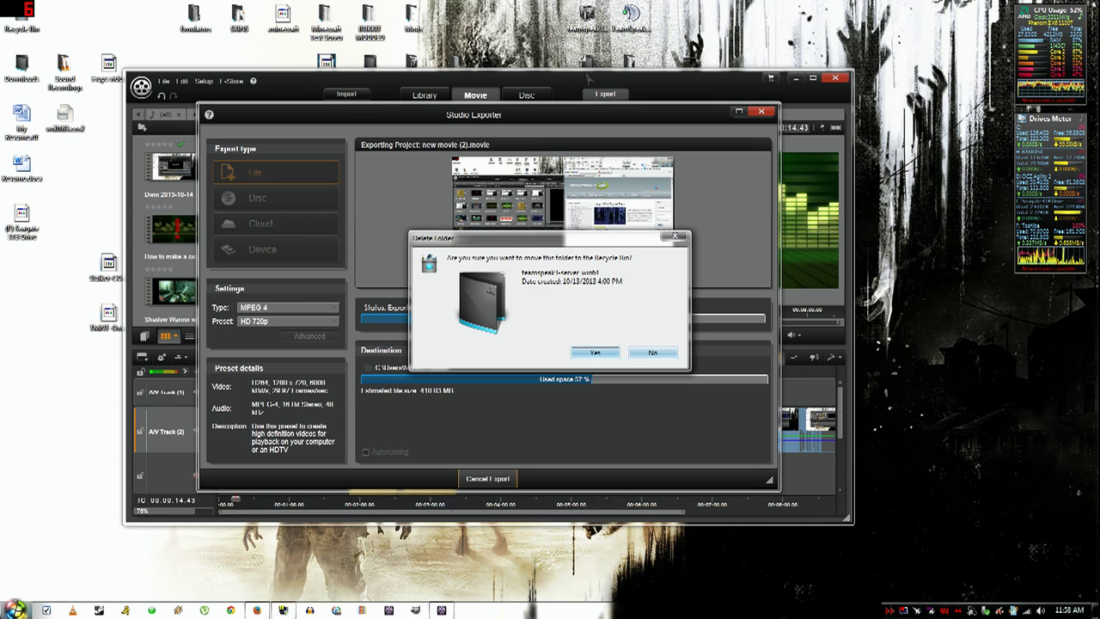
click(595, 352)
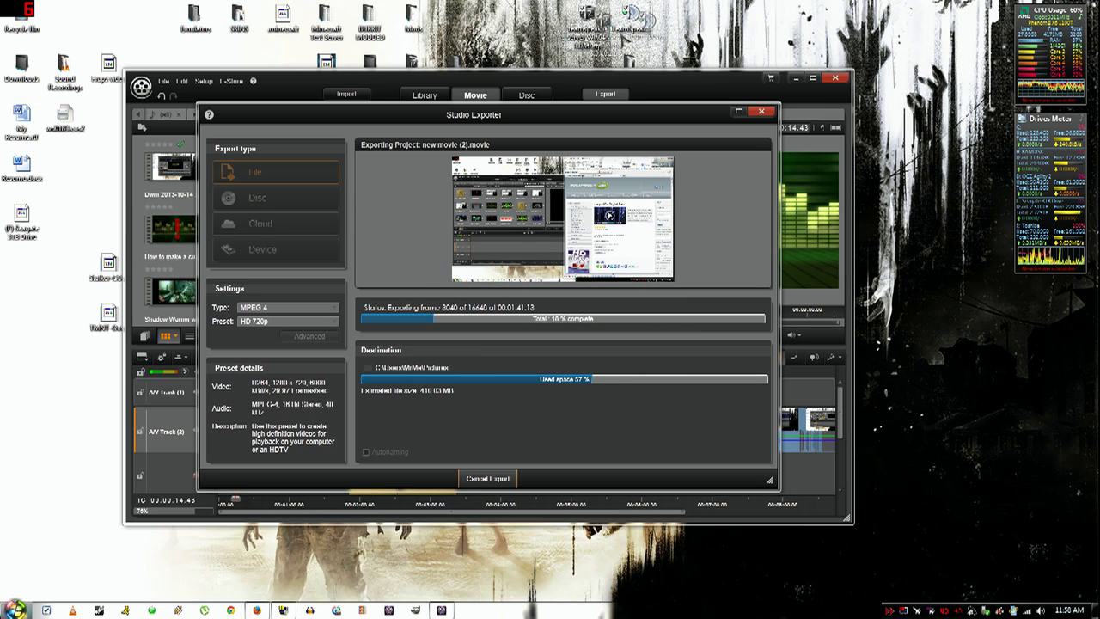
drag(855, 131, 944, 141)
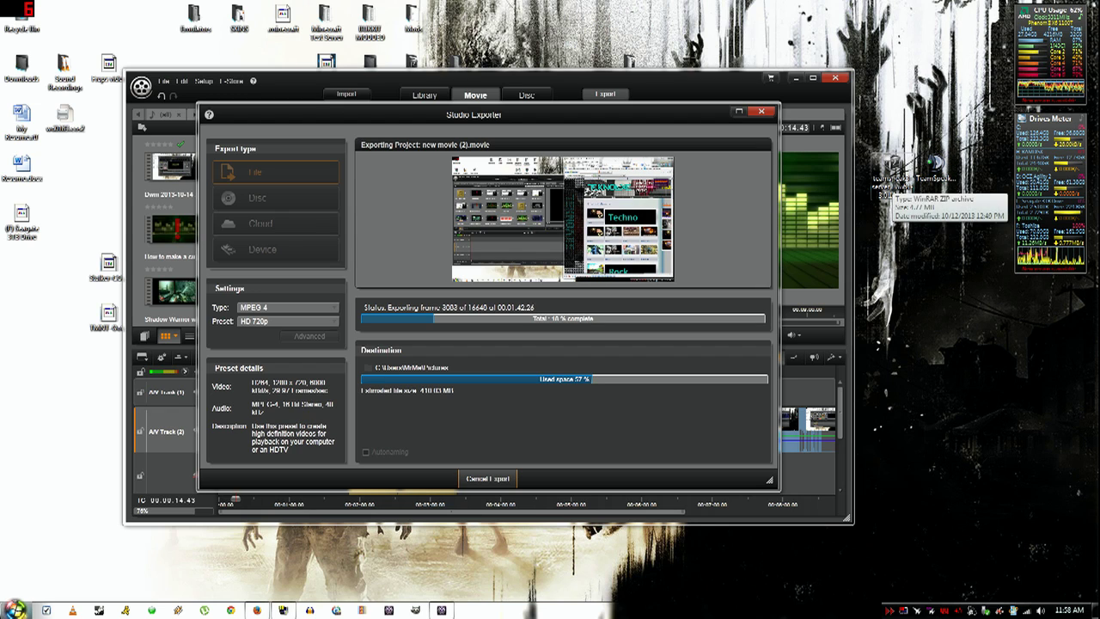
- Extract the teamspeak3-server_win64 folder from the 3.0.10 server zip onto the desktop
double_click(893, 172)
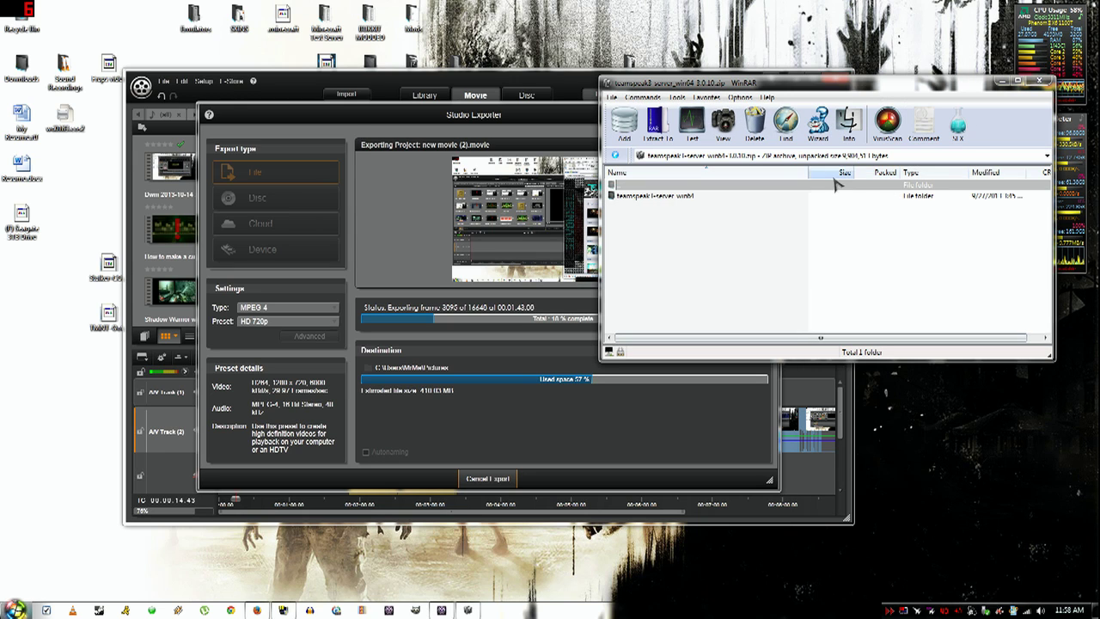
click(817, 196)
drag(848, 252, 935, 378)
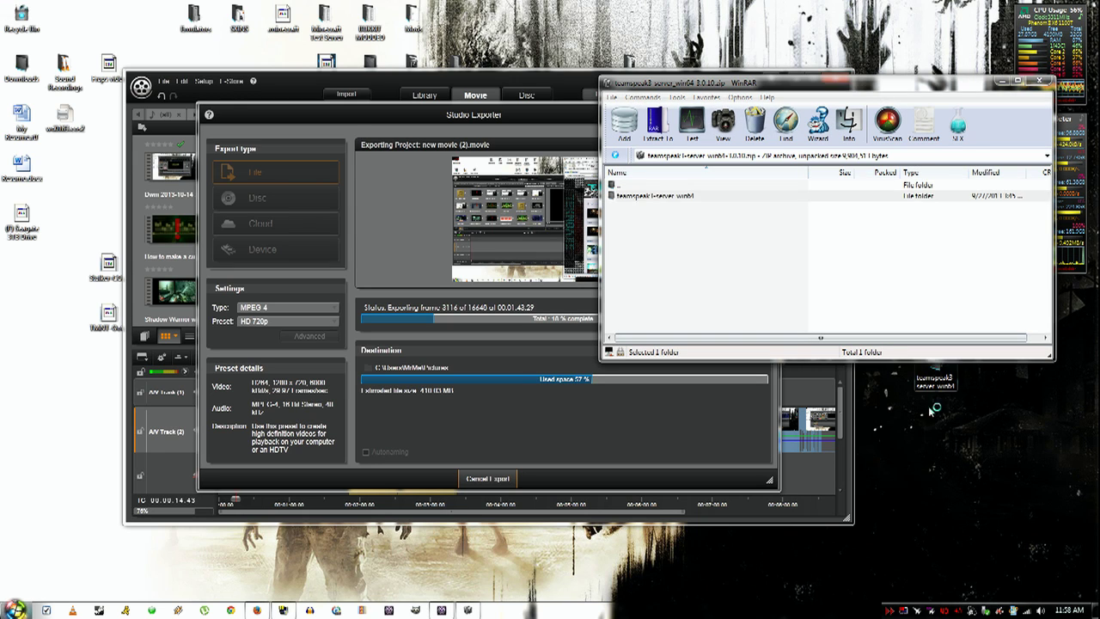
click(1039, 80)
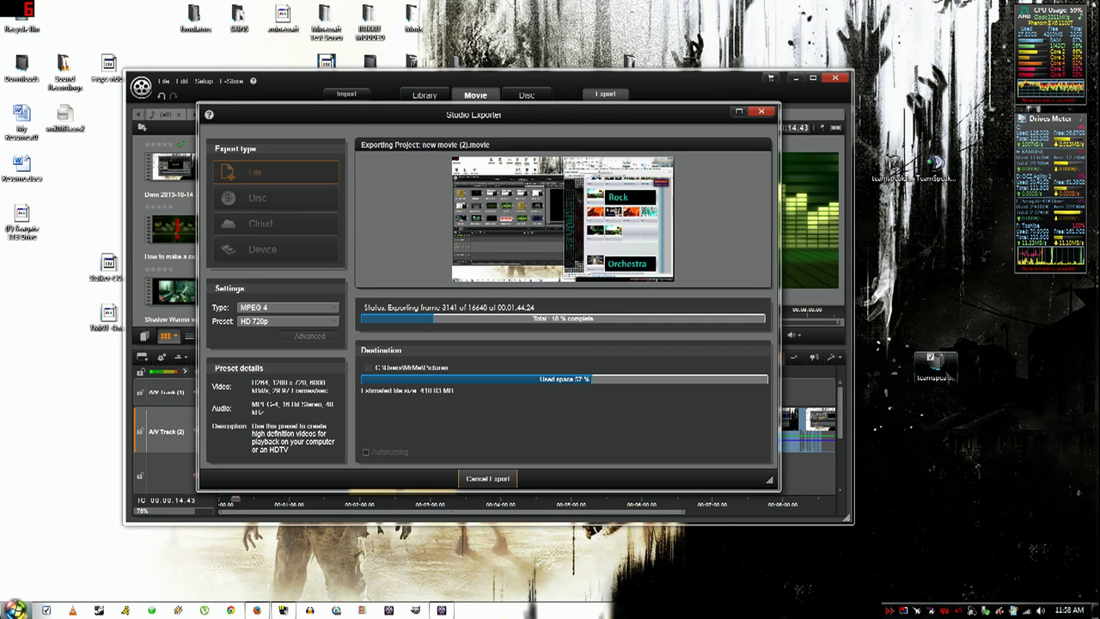
drag(935, 361, 892, 208)
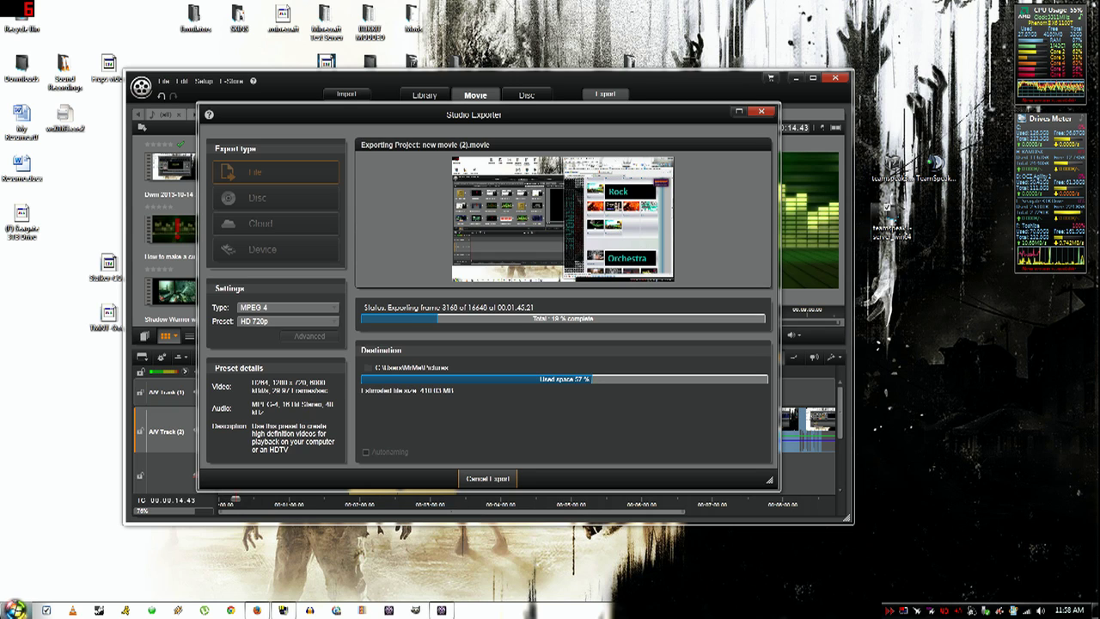
- Run ts3server_win64.exe from the extracted folder to show the query admin login and privilege key
double_click(892, 223)
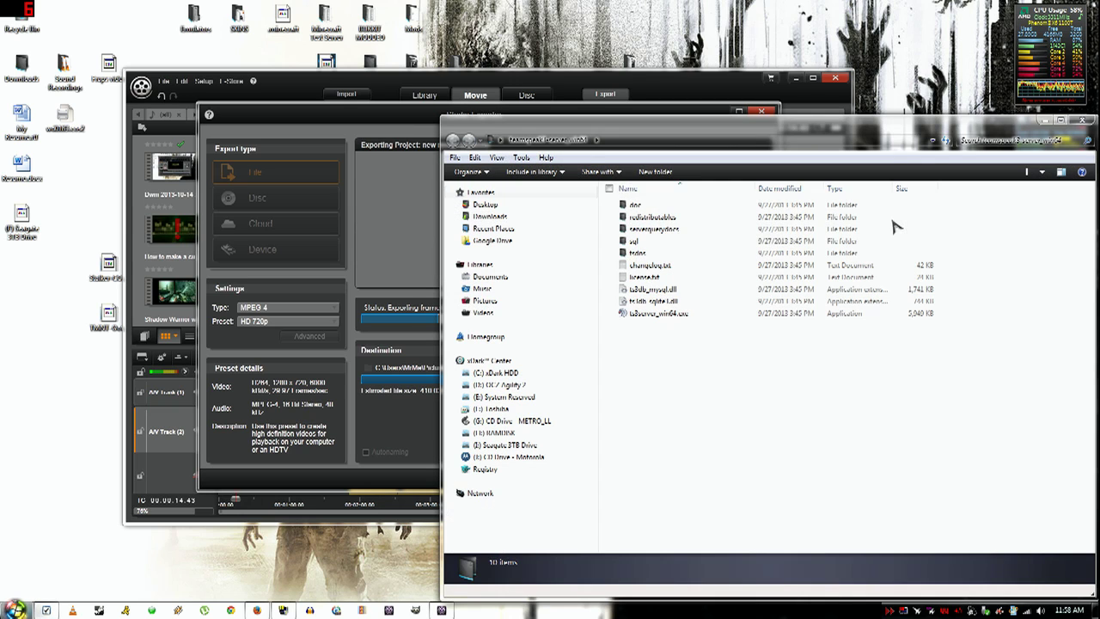
click(672, 316)
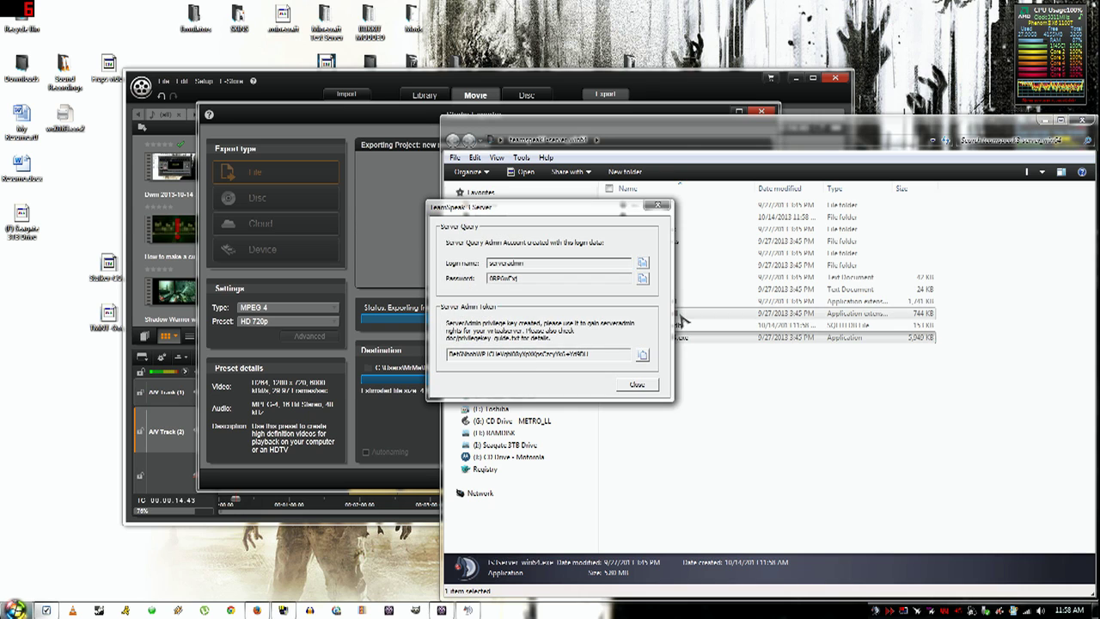
drag(578, 214, 191, 314)
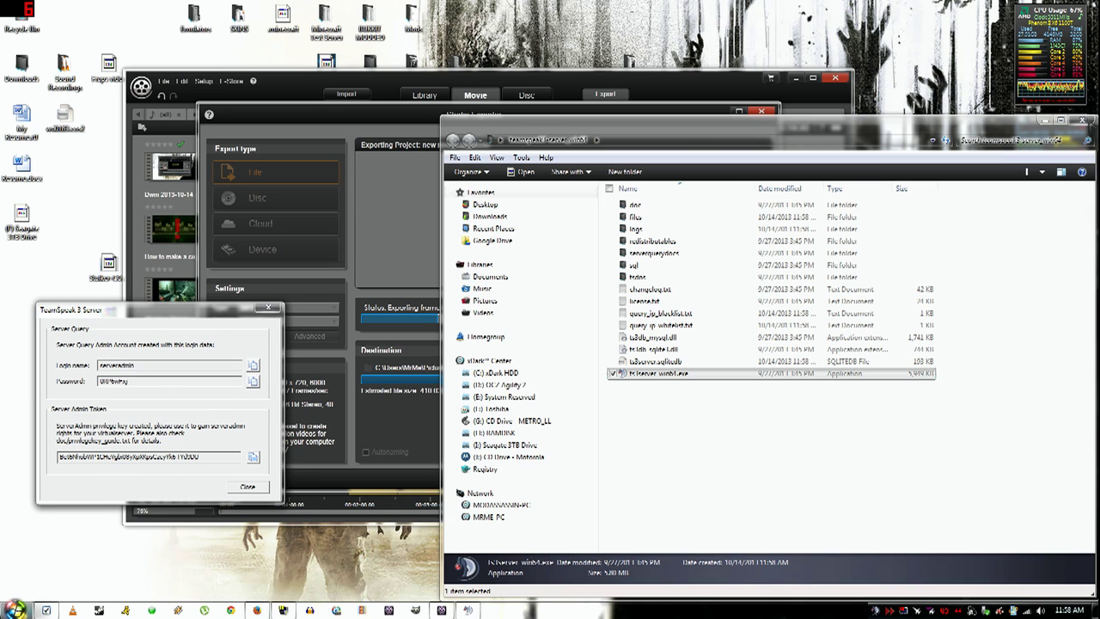
click(1082, 120)
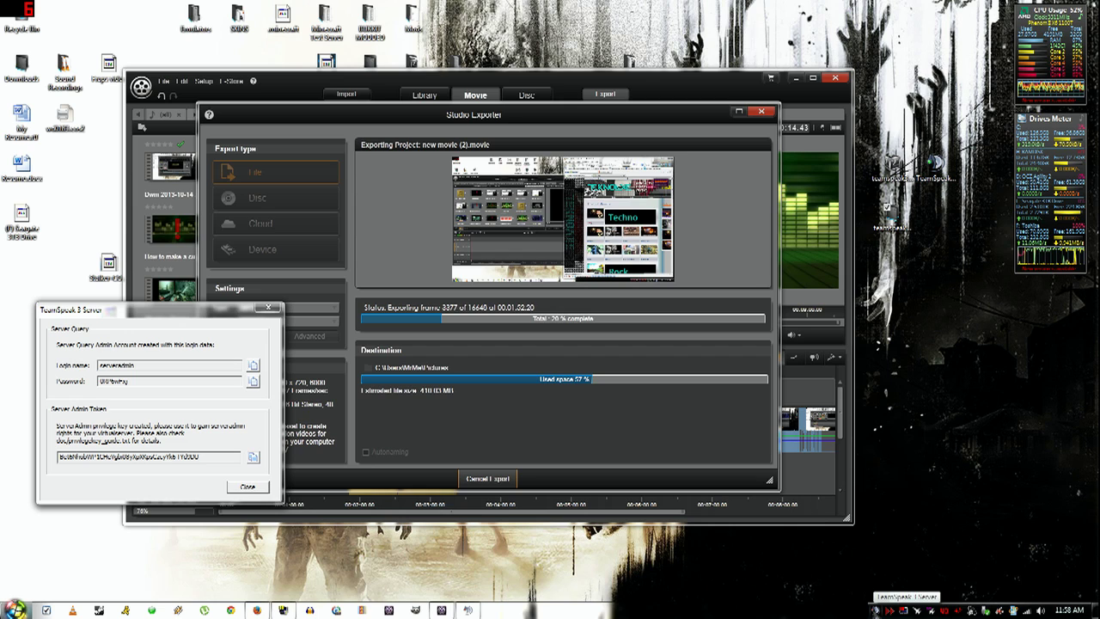
- Launch the TeamSpeak 3 Client installer, accept the license, install for all users at the default location
click(936, 165)
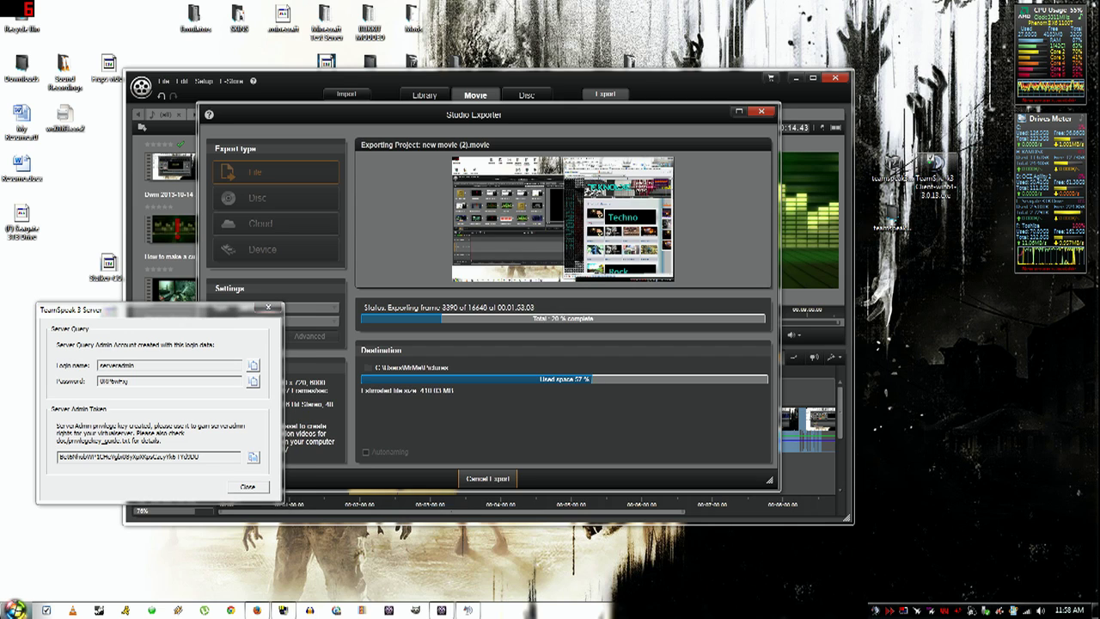
double_click(937, 168)
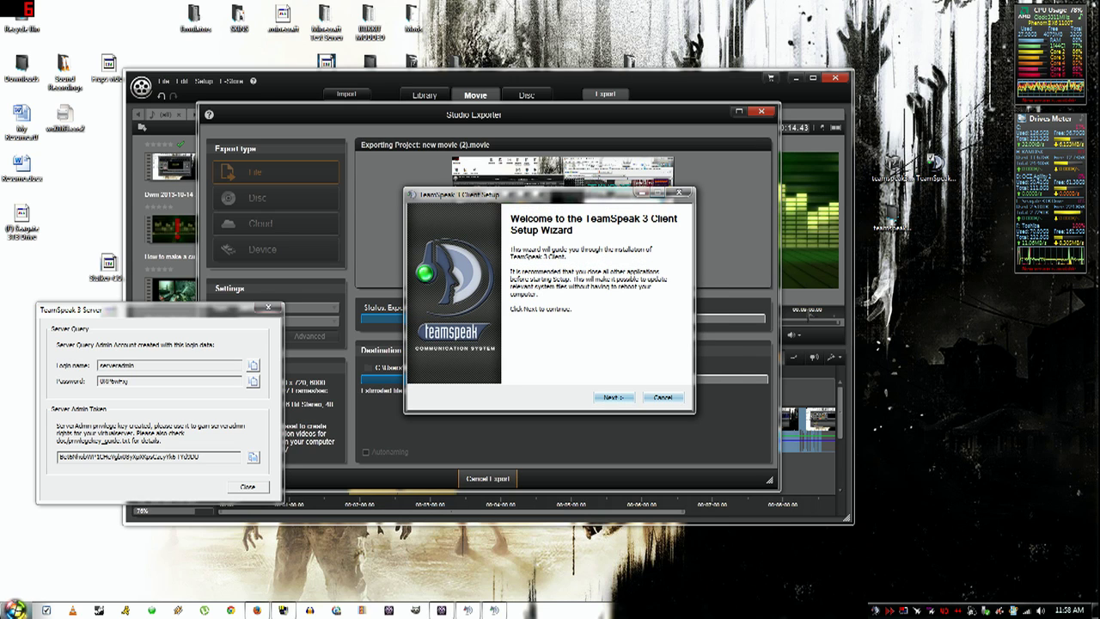
click(614, 398)
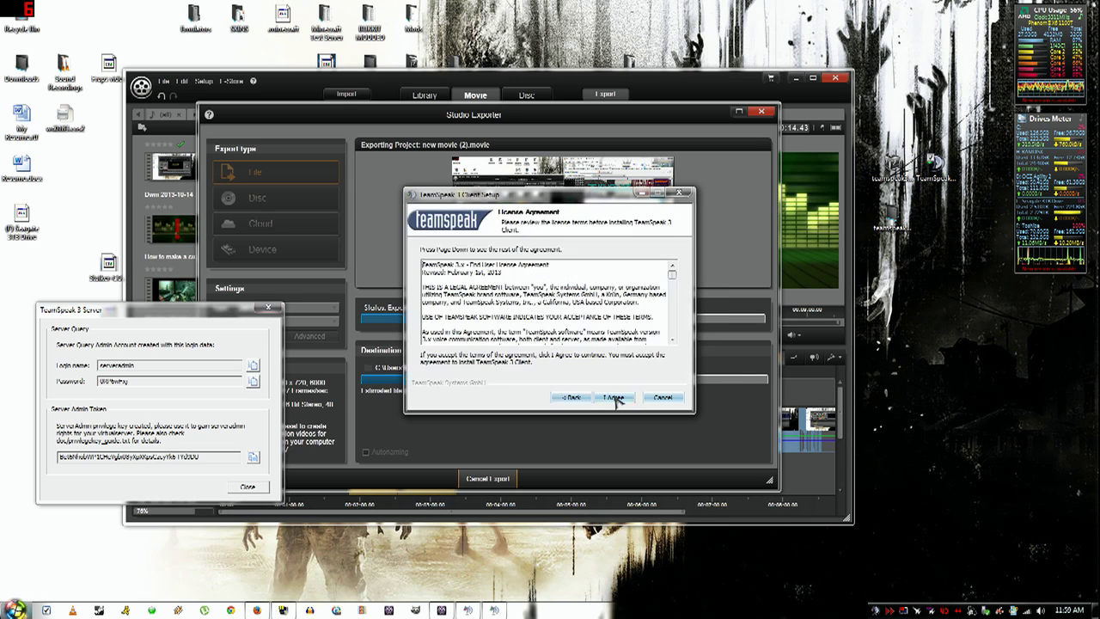
click(615, 398)
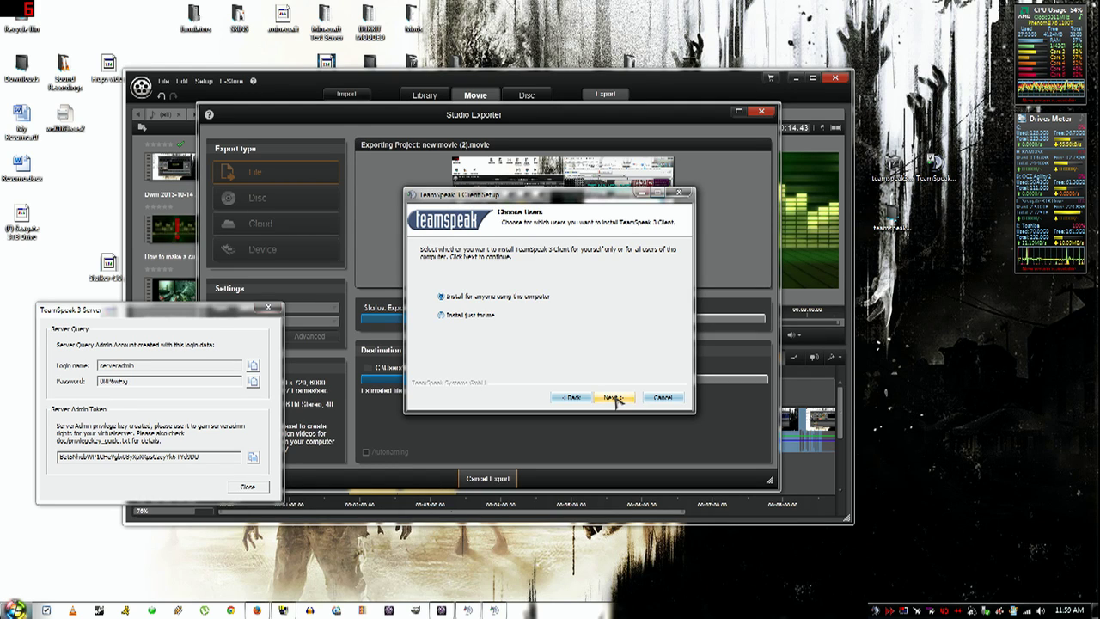
click(614, 398)
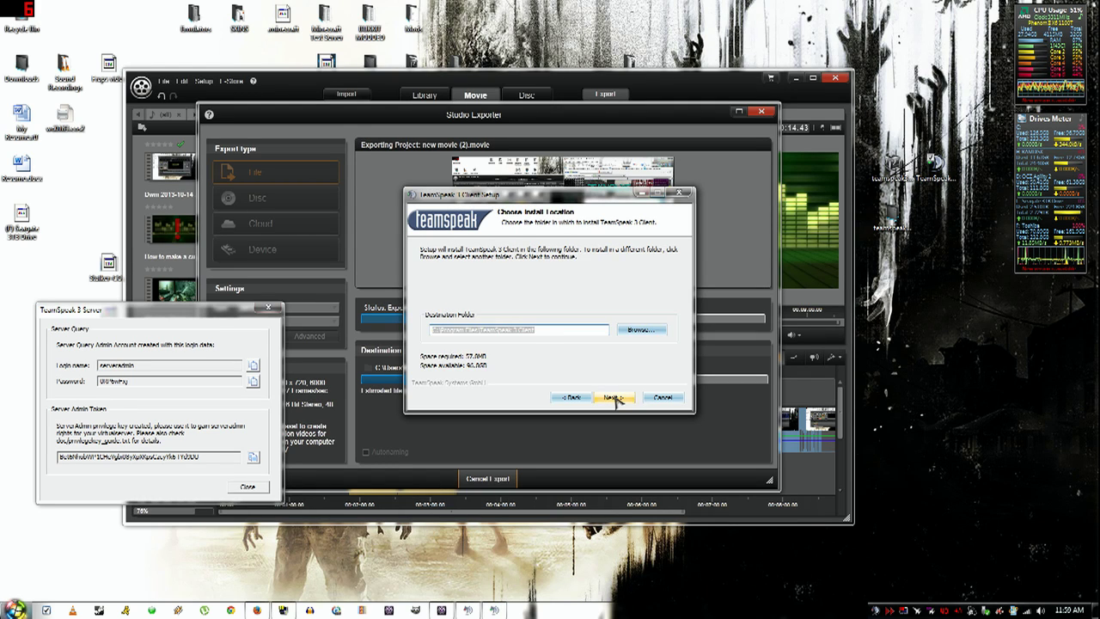
click(614, 398)
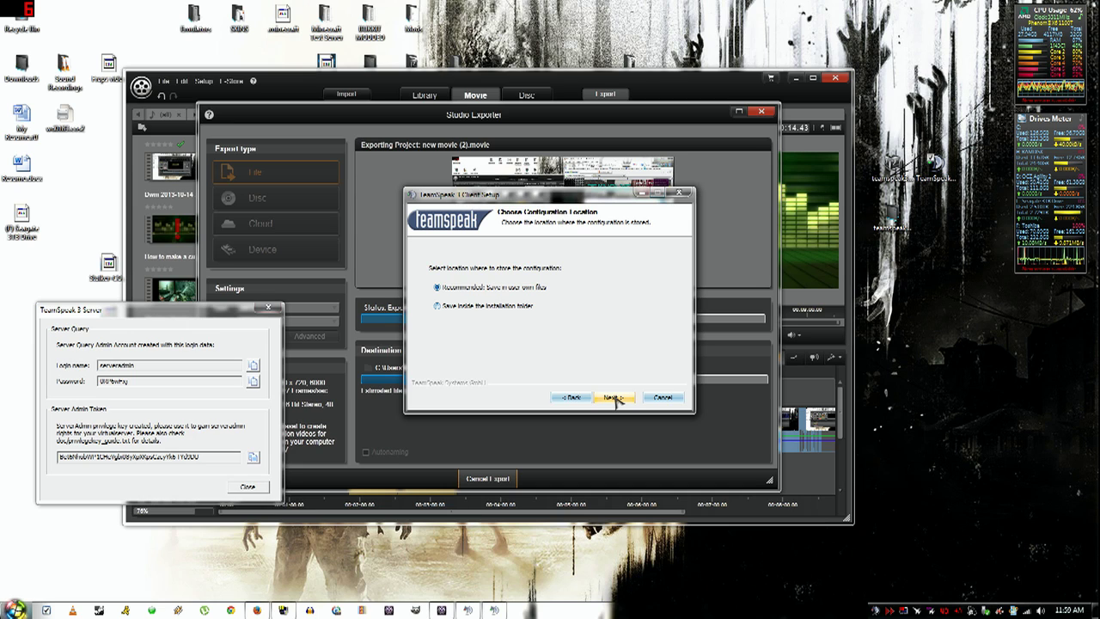
- Store configuration in the installation folder, decline Overwolf, and finish installing the client
click(497, 306)
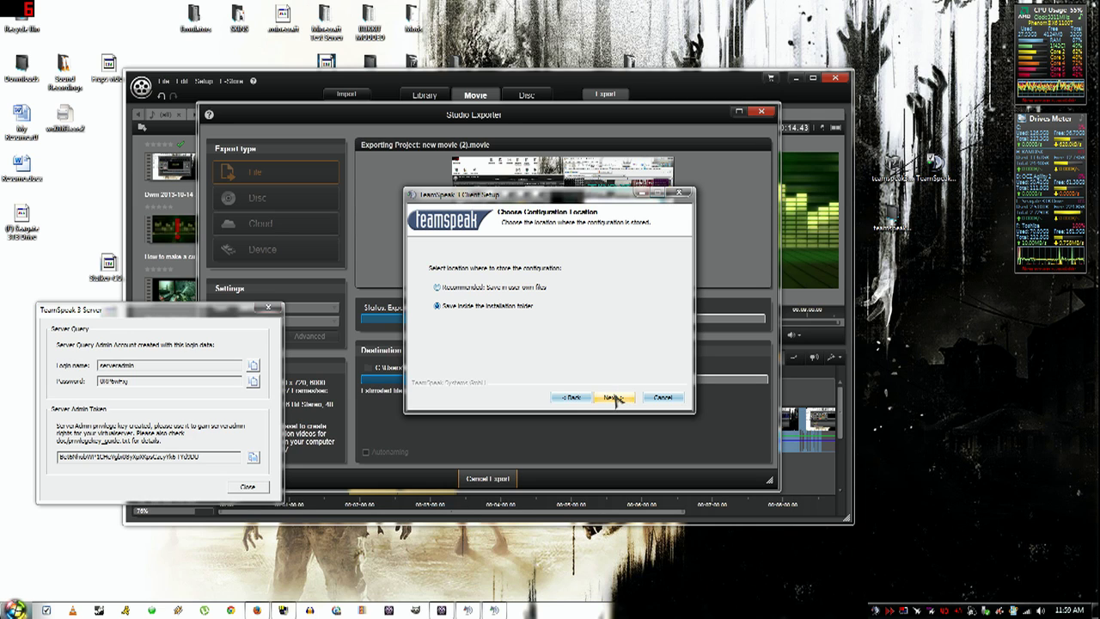
click(613, 396)
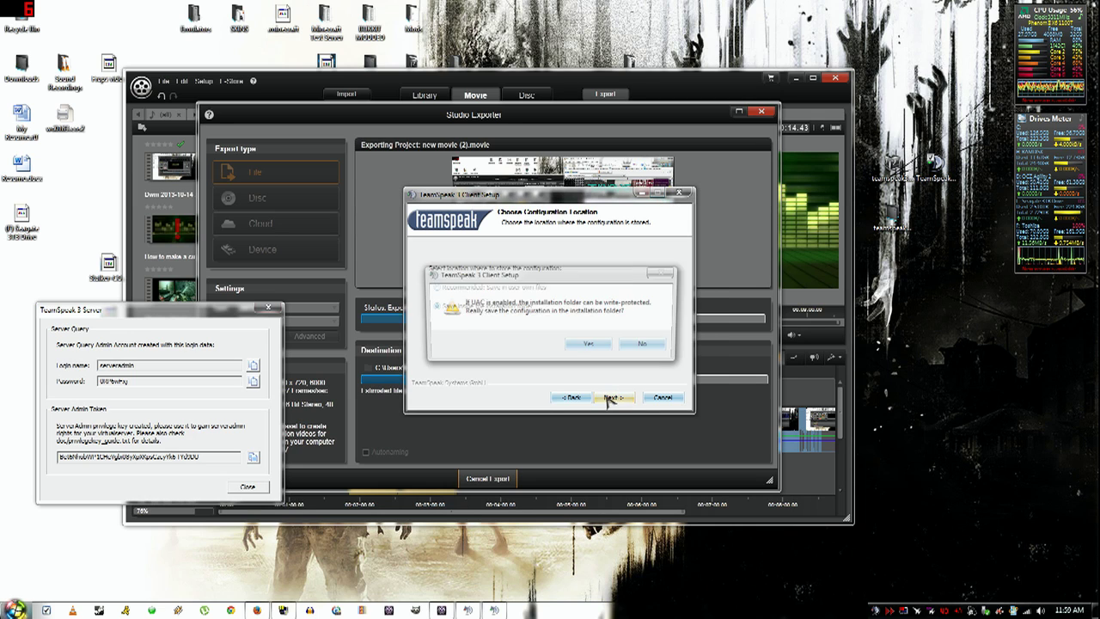
click(592, 346)
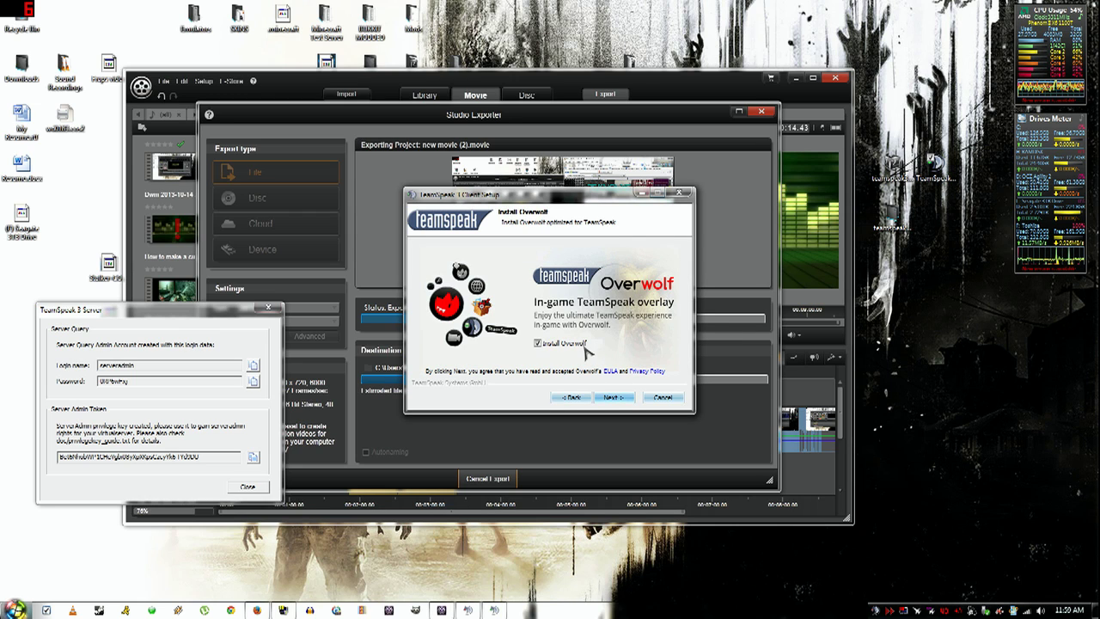
click(585, 346)
click(614, 398)
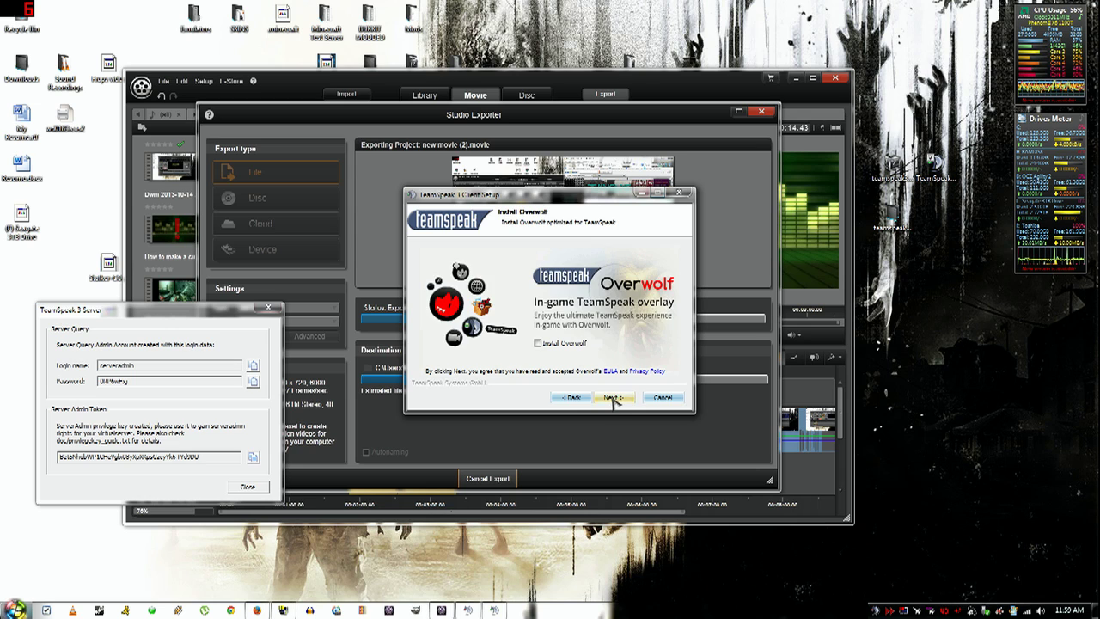
click(613, 397)
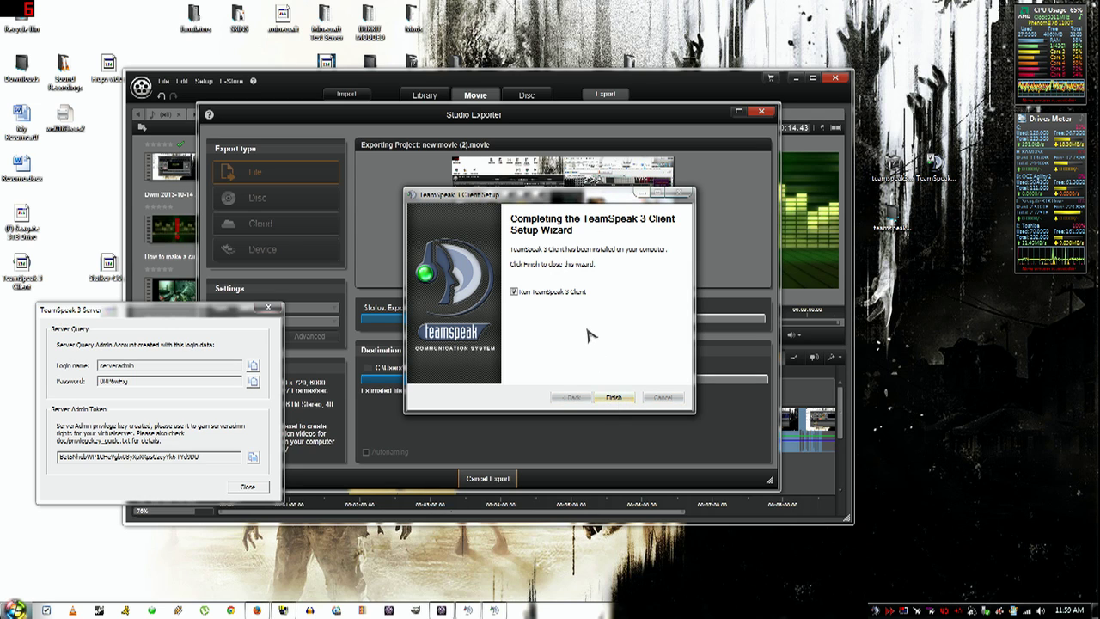
click(621, 400)
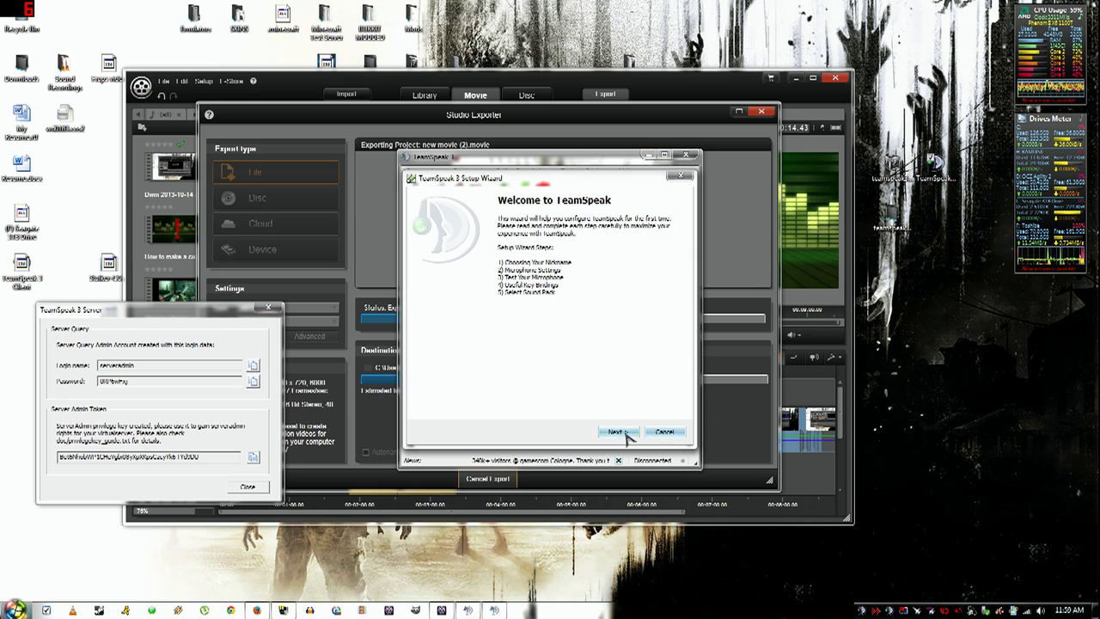
- Enter the chosen nickname in the TeamSpeak 3 Setup Wizard
click(626, 434)
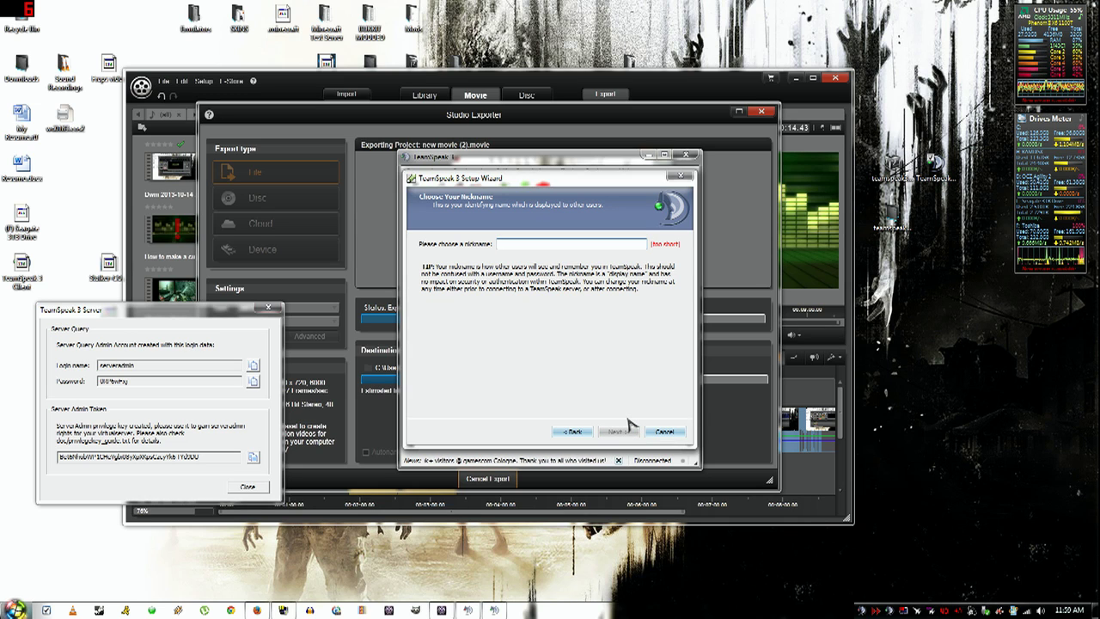
text(MrMu8)
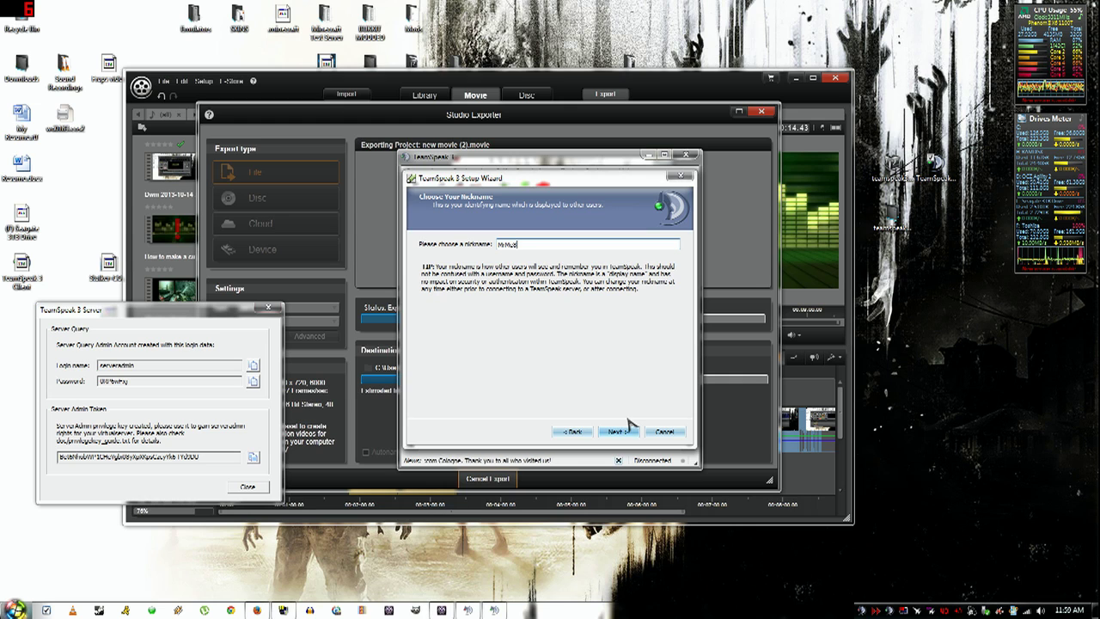
text(1085)
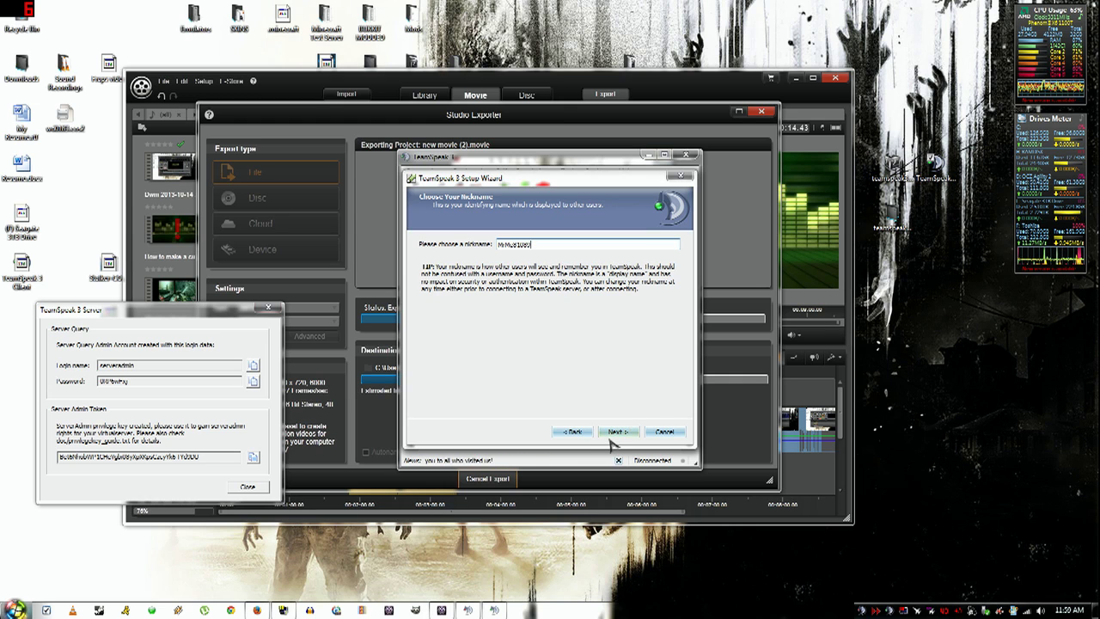
click(627, 432)
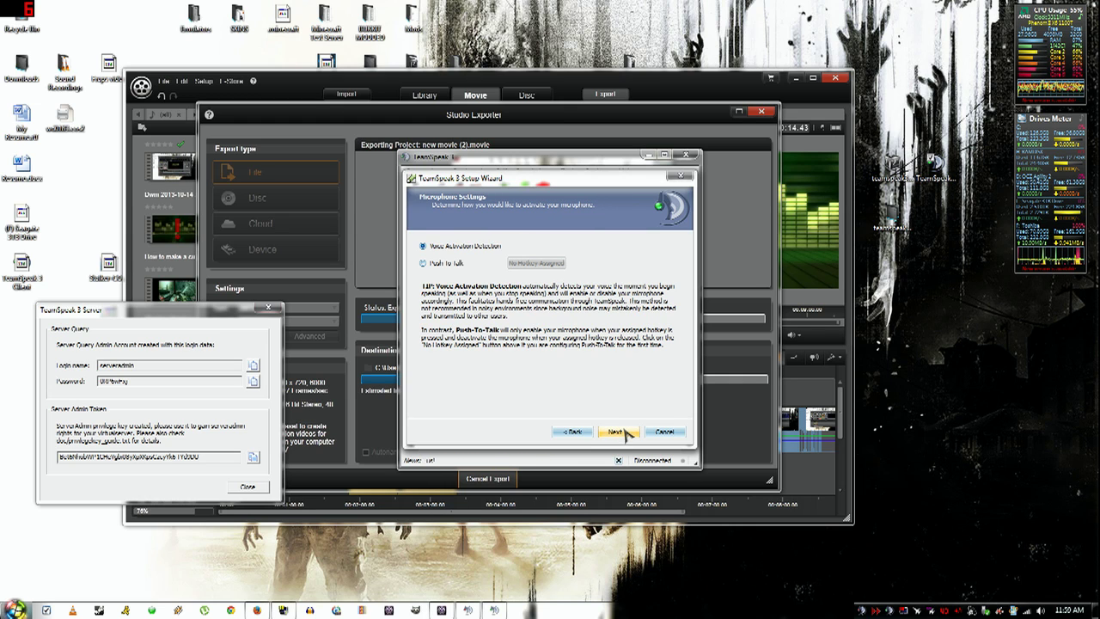
- Keep voice activation, pick the male sound pack, decline the server rental offer, and finish
click(626, 432)
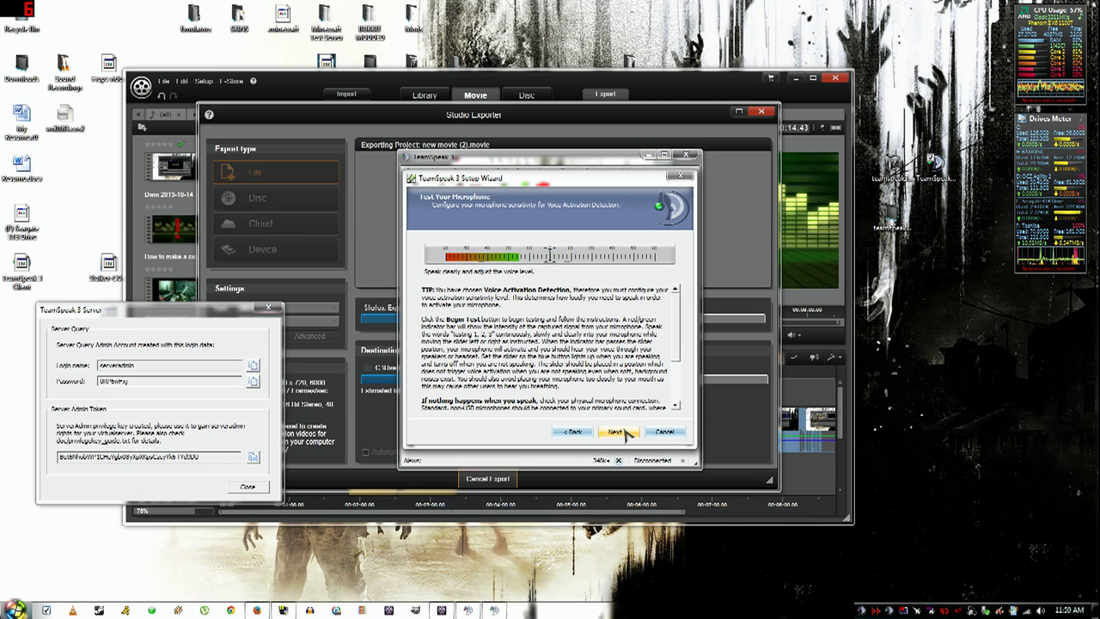
click(616, 432)
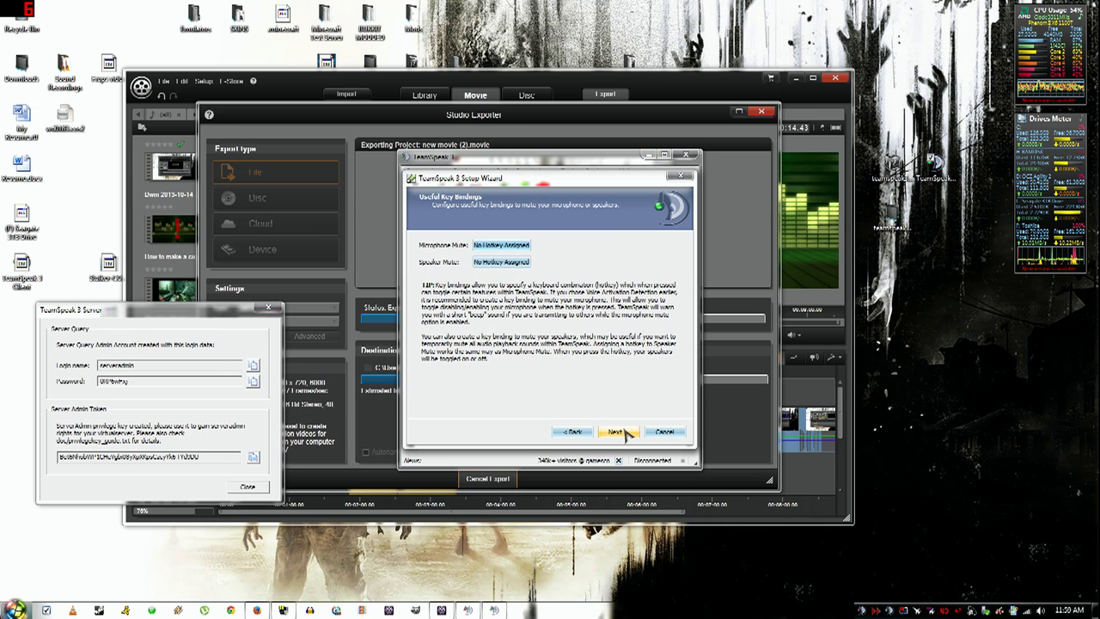
click(616, 431)
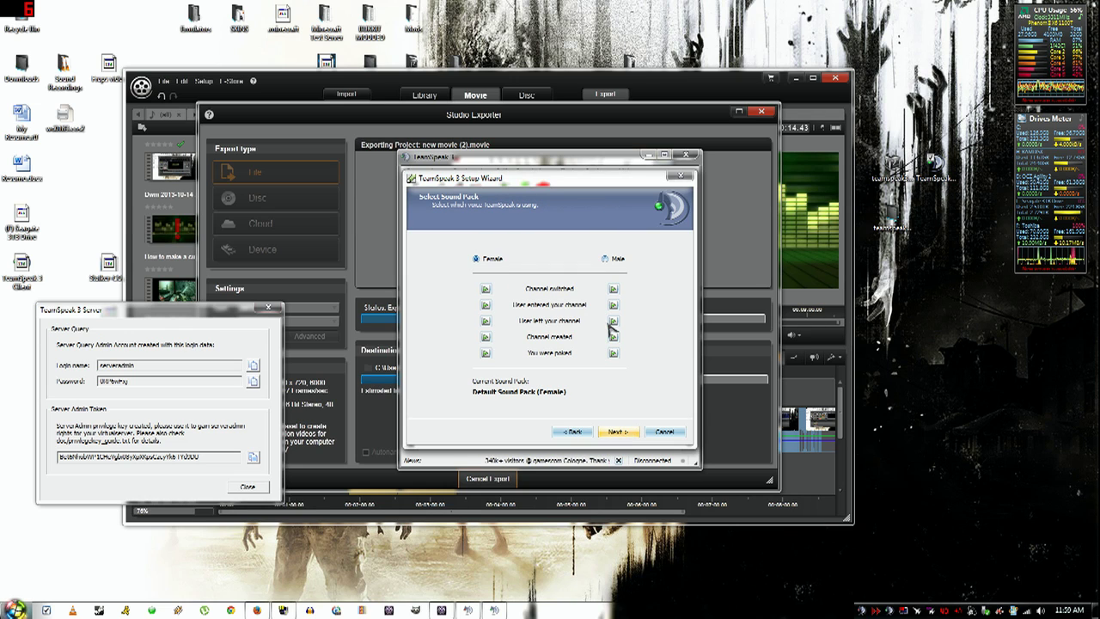
click(605, 259)
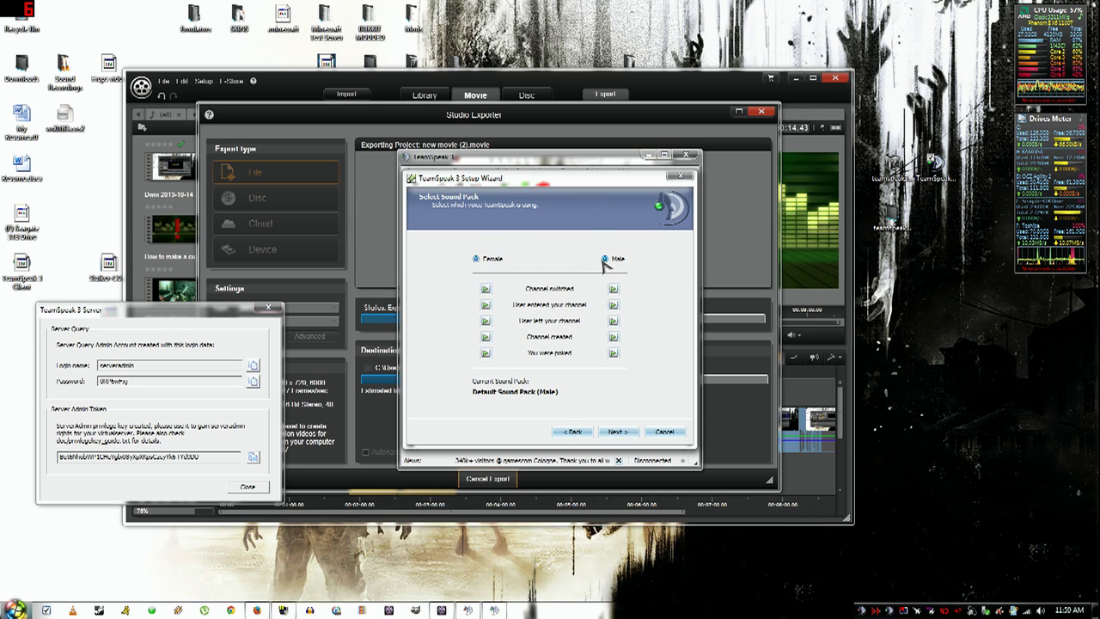
click(619, 431)
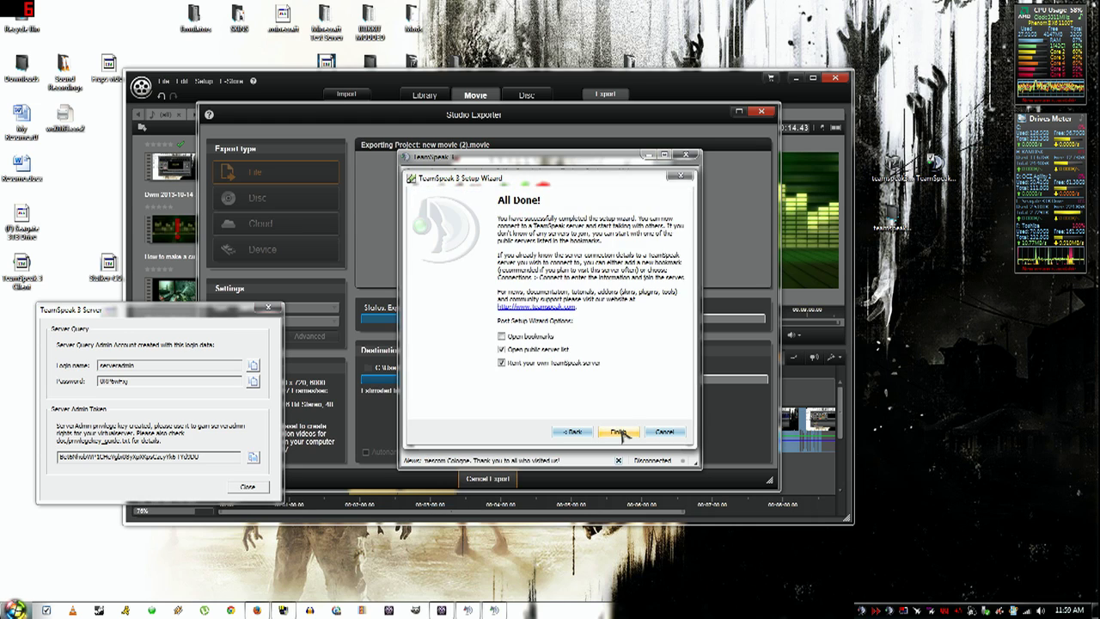
click(561, 364)
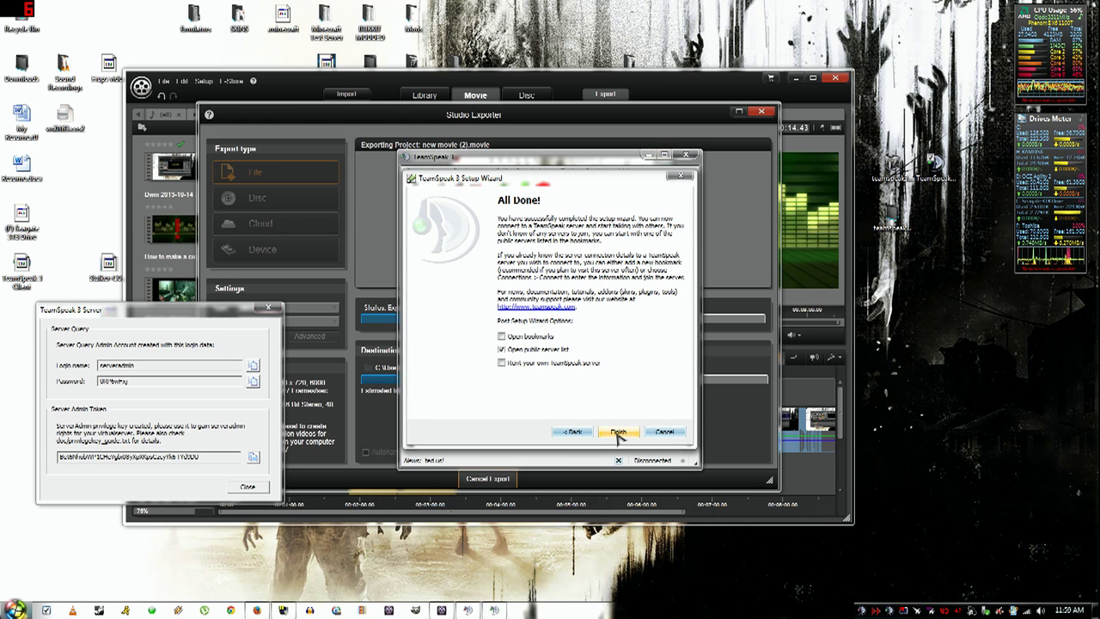
click(618, 432)
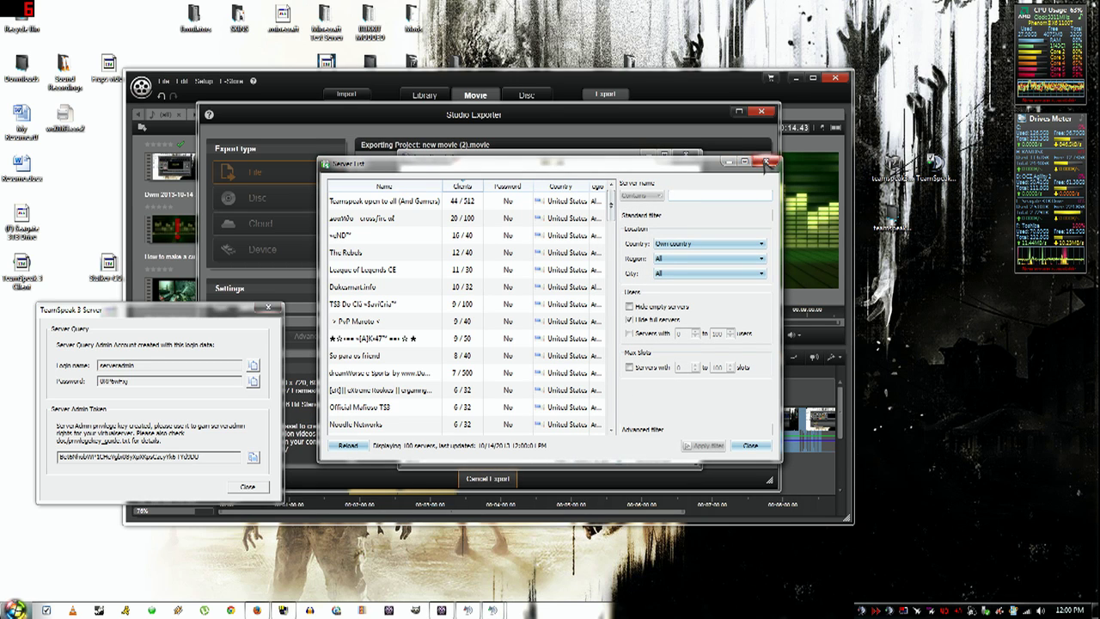
- Close the public server list and connect to the server at localhost
click(766, 161)
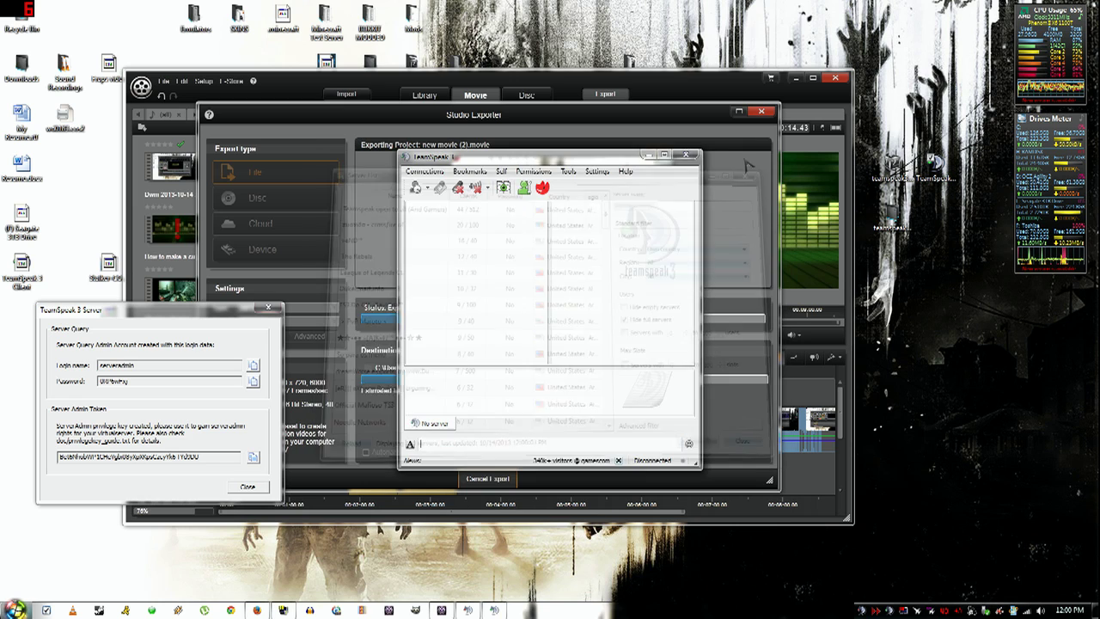
click(434, 171)
click(434, 183)
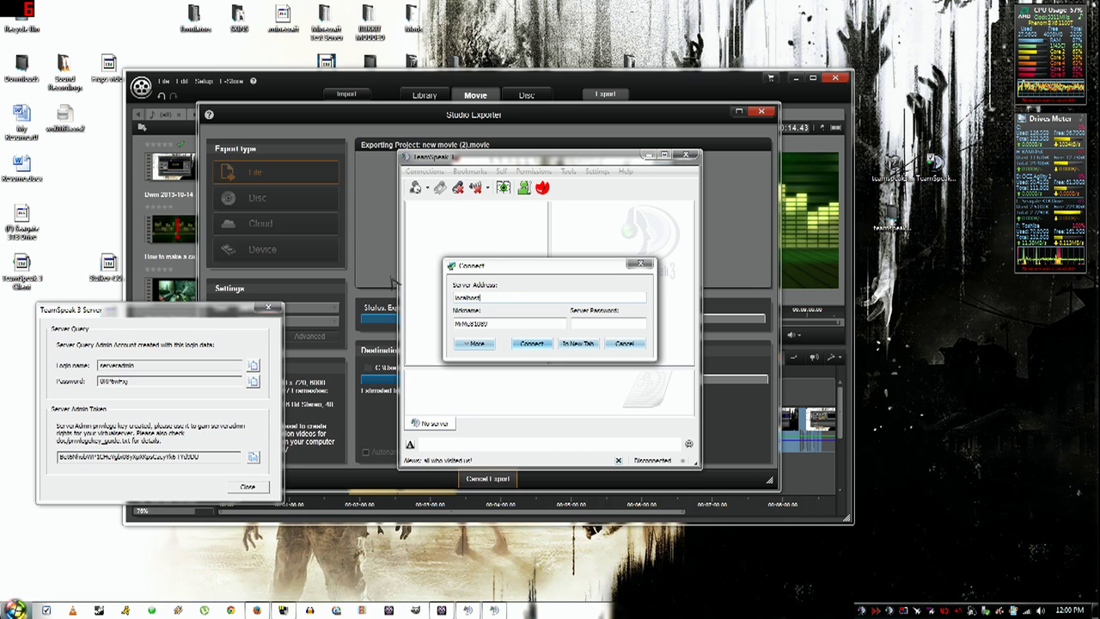
key(Return)
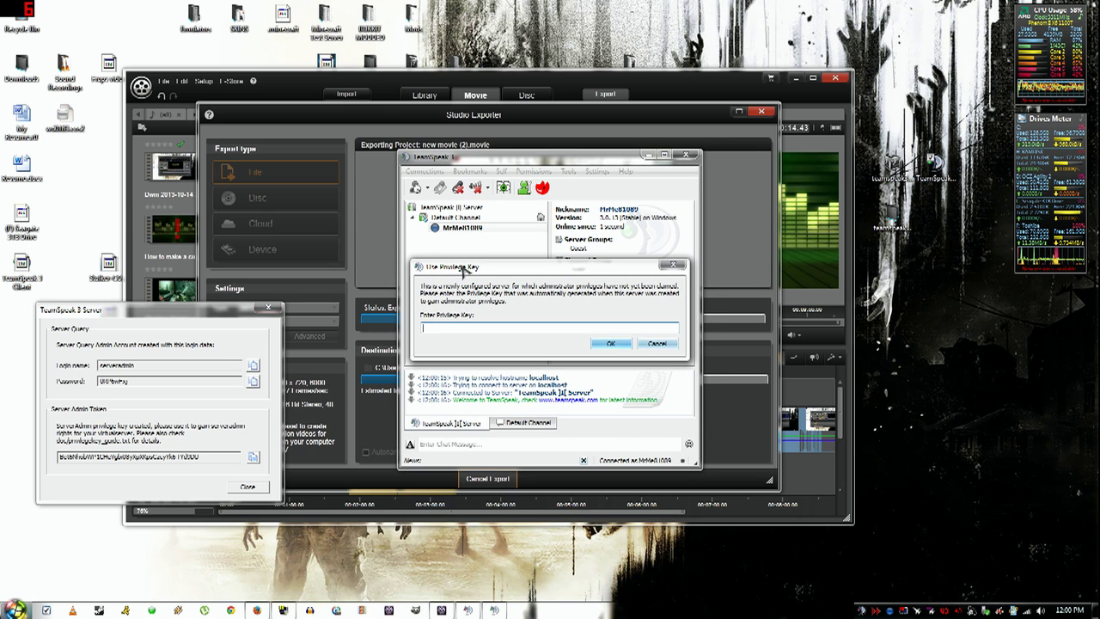
- Copy the Server Admin Token into Use Privilege Key and submit it for admin rights
click(210, 377)
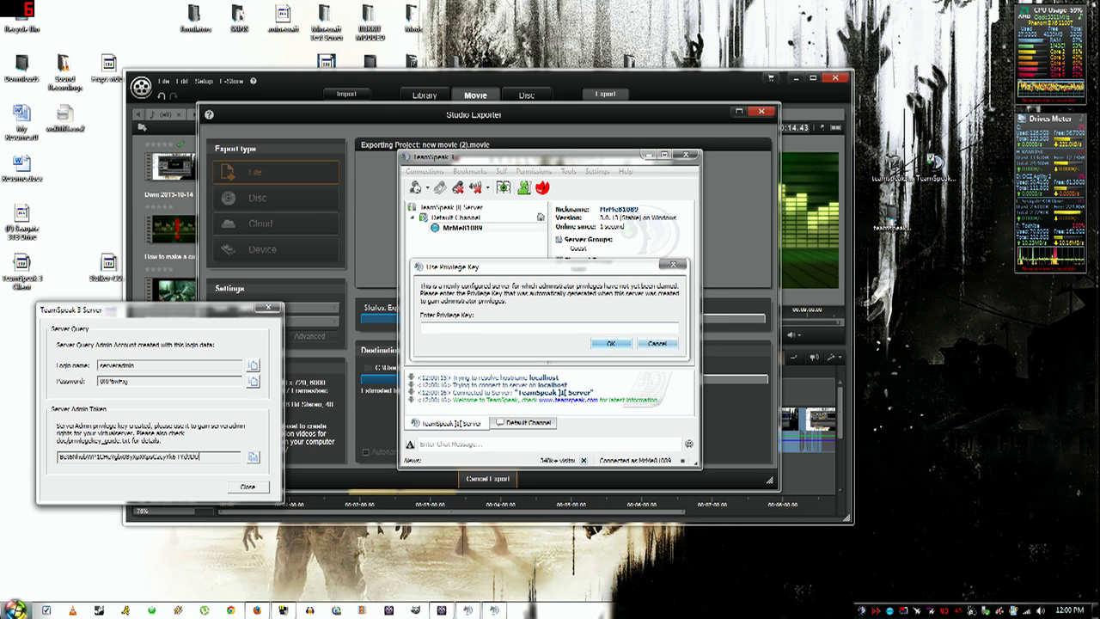
click(211, 456)
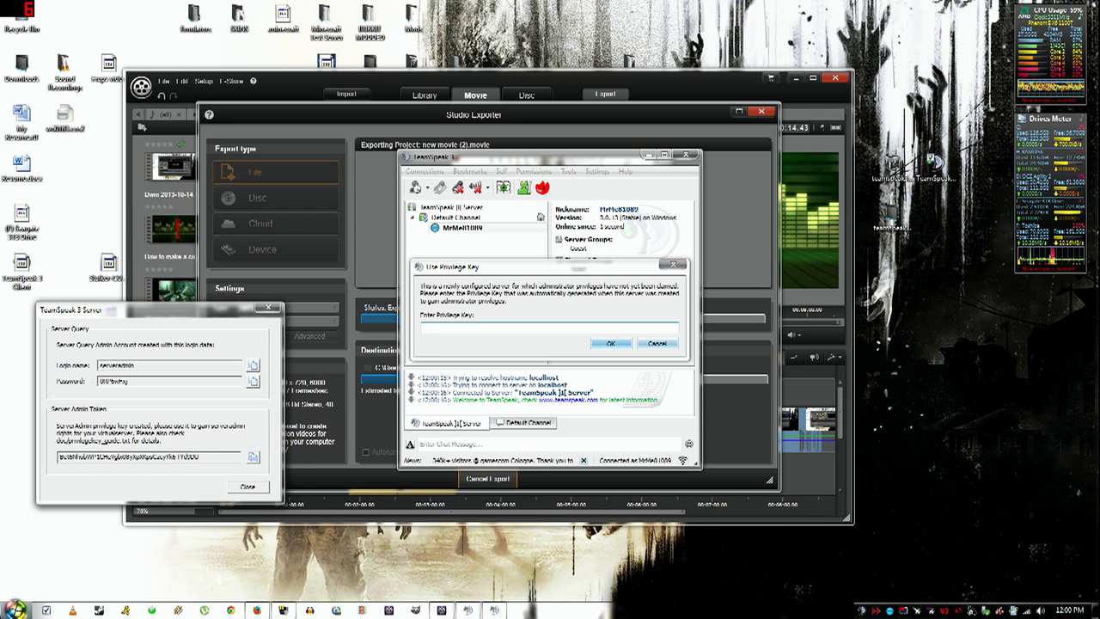
click(550, 327)
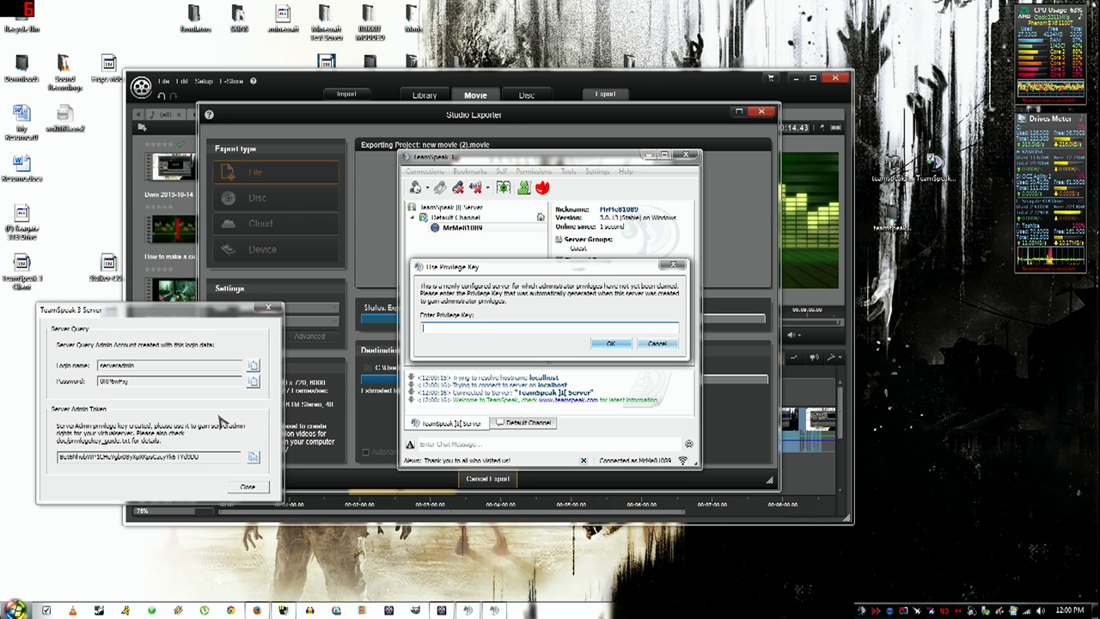
click(254, 456)
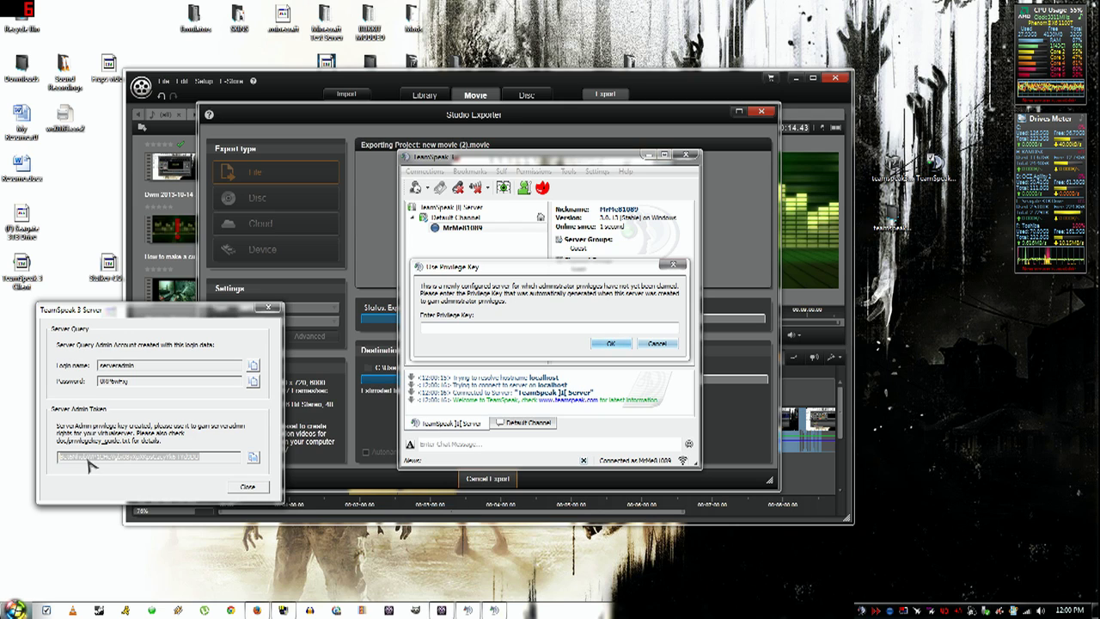
right_click(89, 457)
click(115, 497)
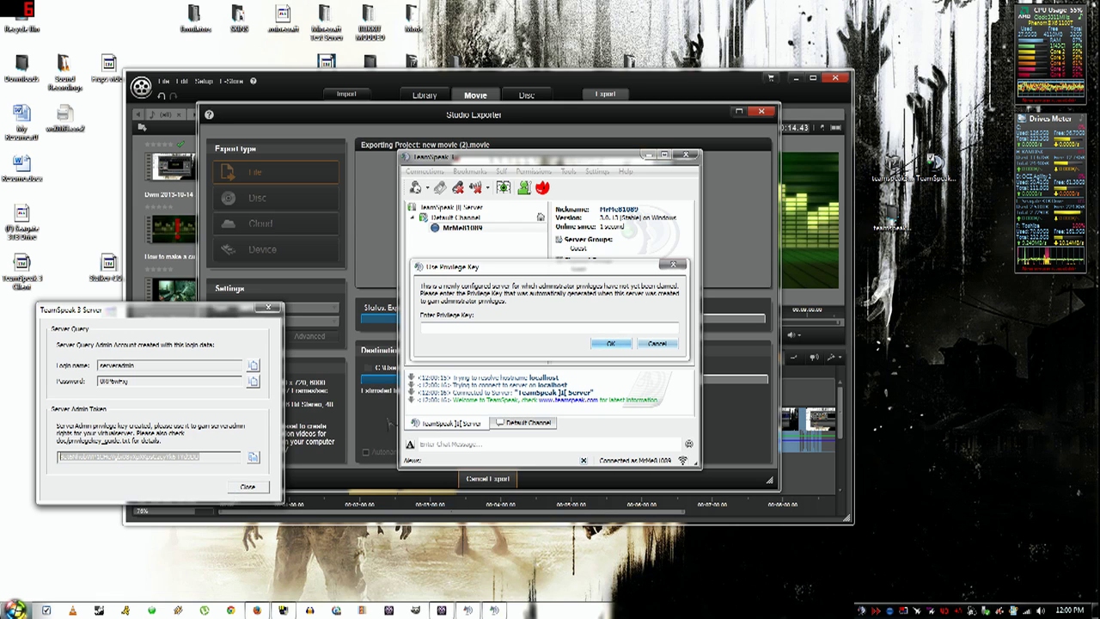
click(446, 327)
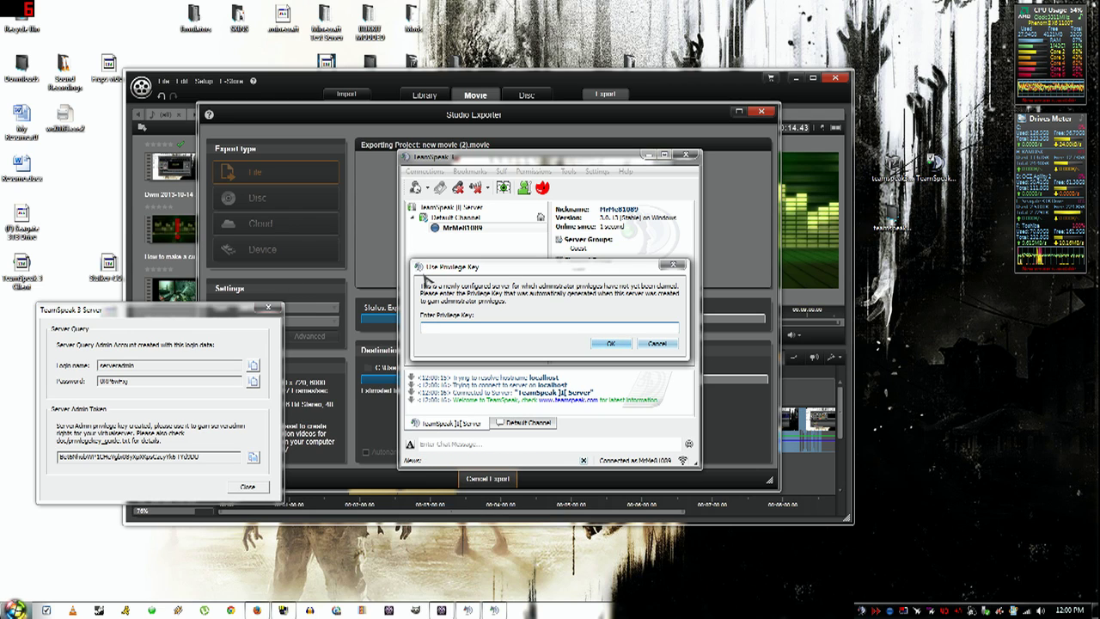
right_click(490, 328)
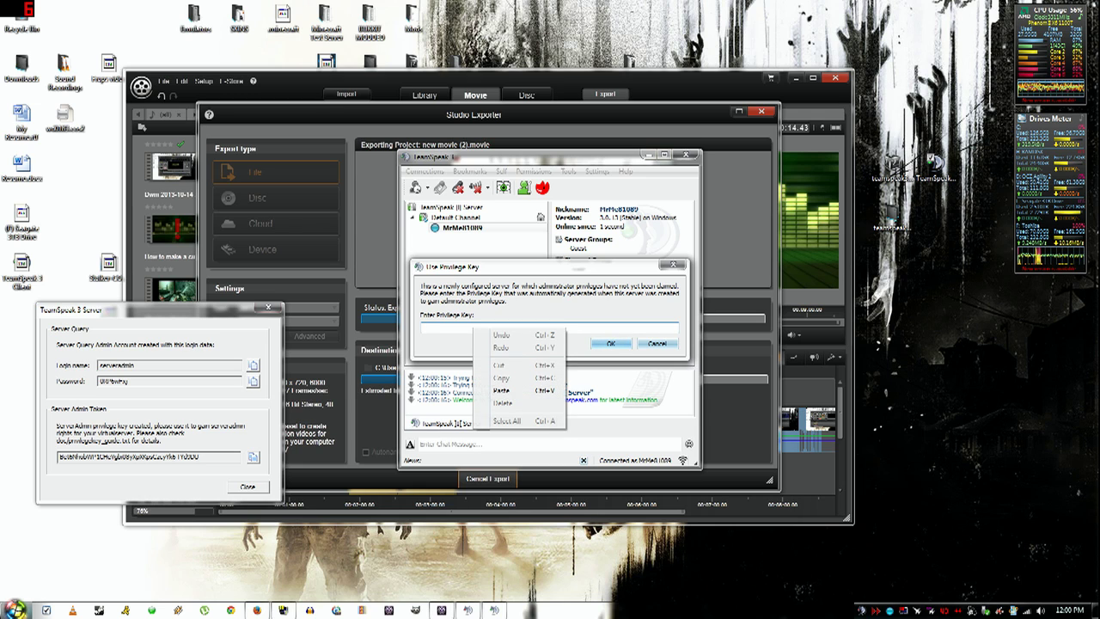
click(502, 391)
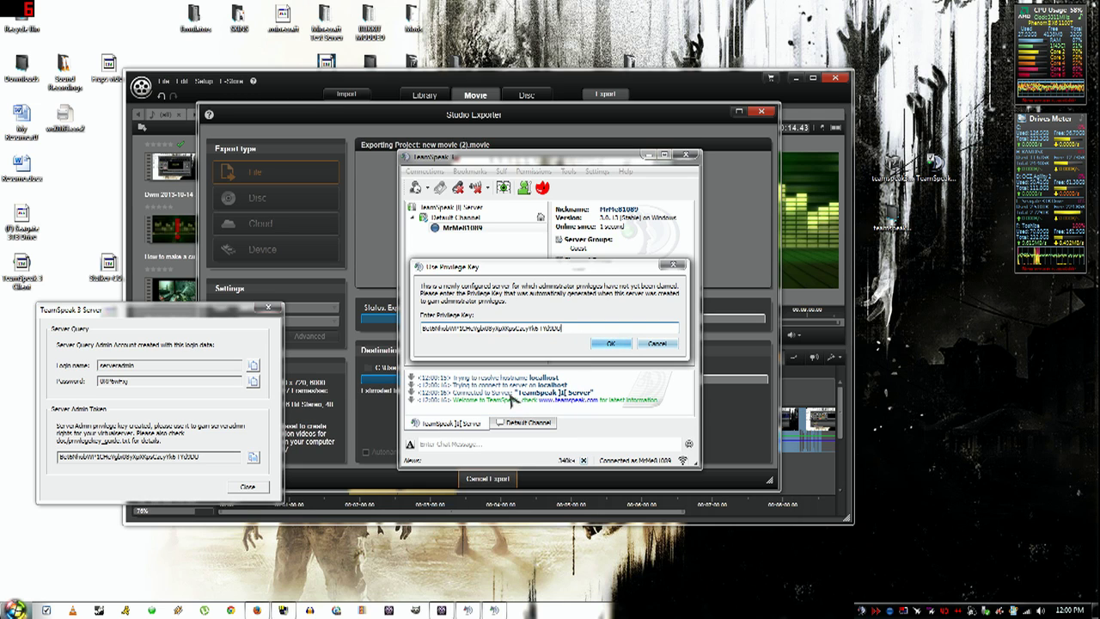
click(607, 342)
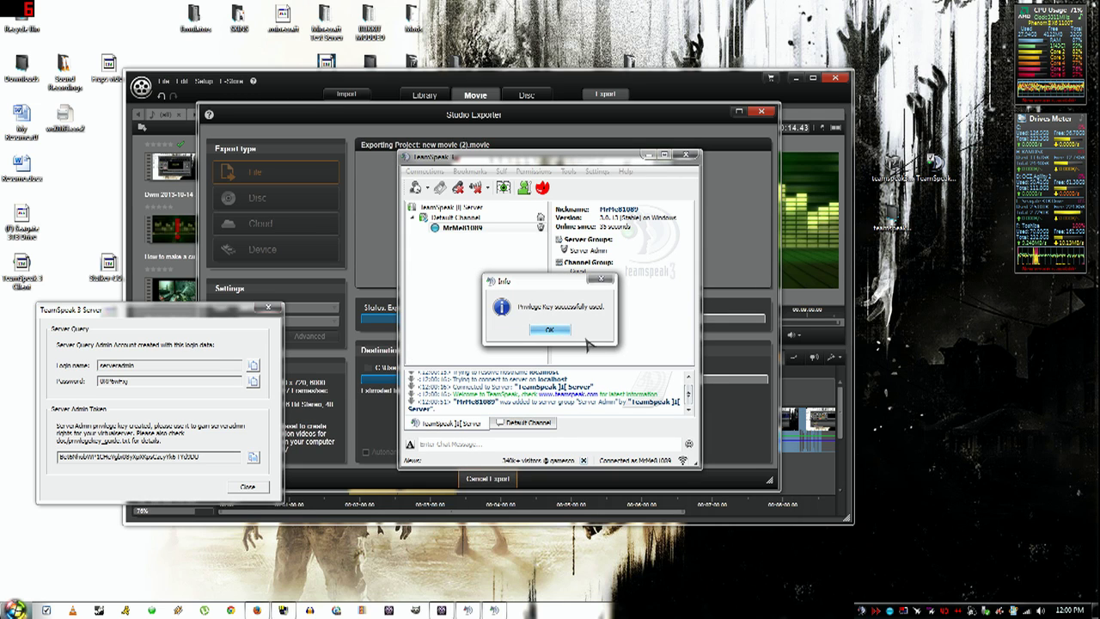
click(562, 332)
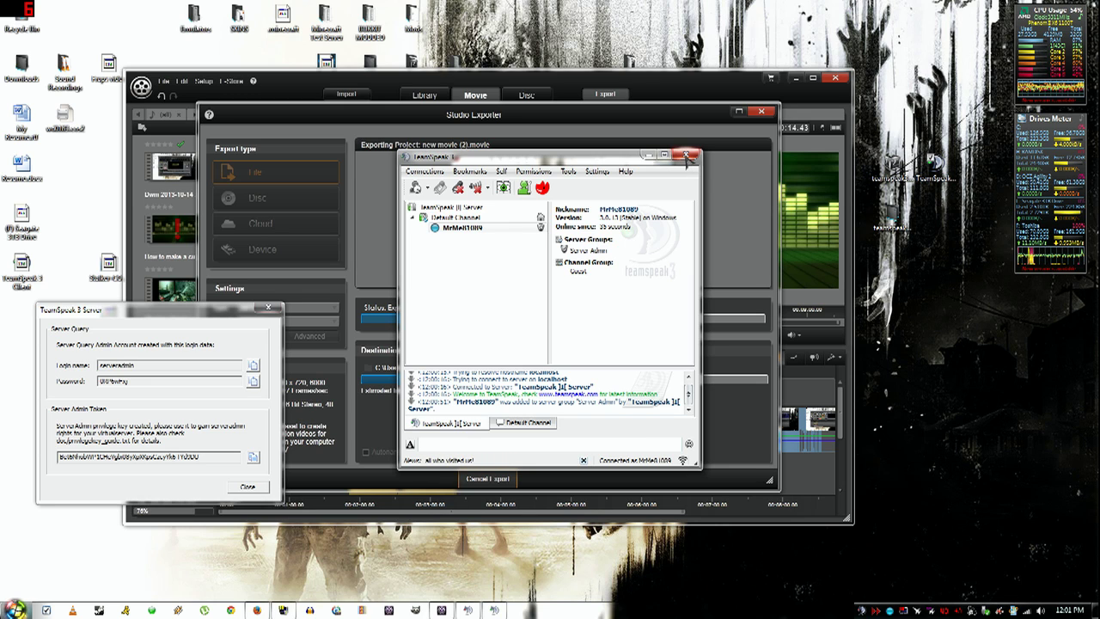
- Disconnect and close the TeamSpeak client and the server credentials window
click(685, 156)
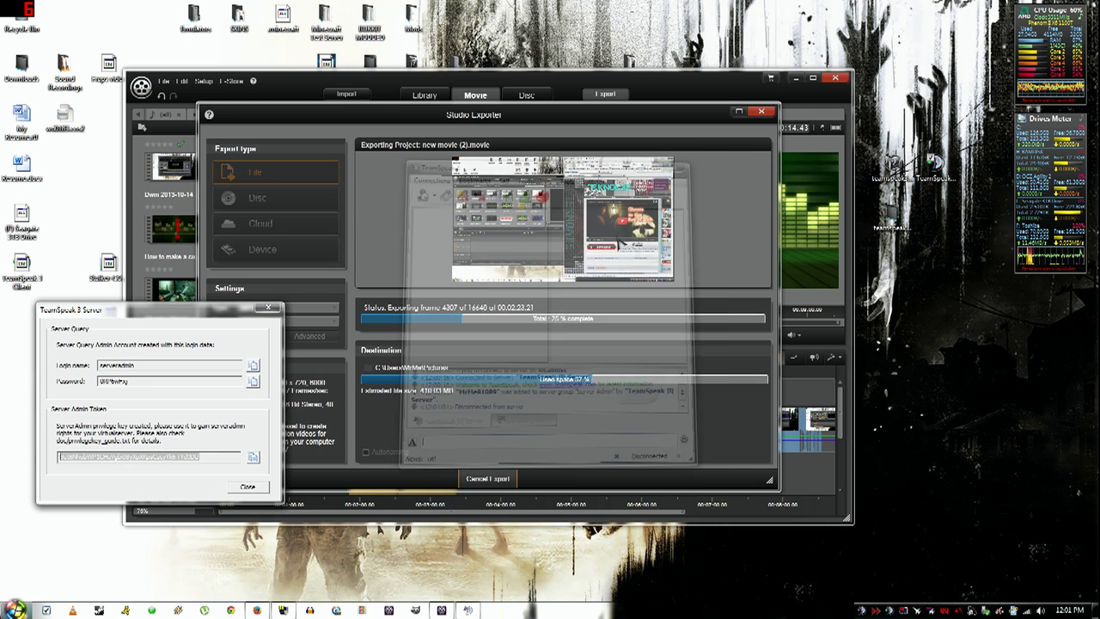
click(685, 156)
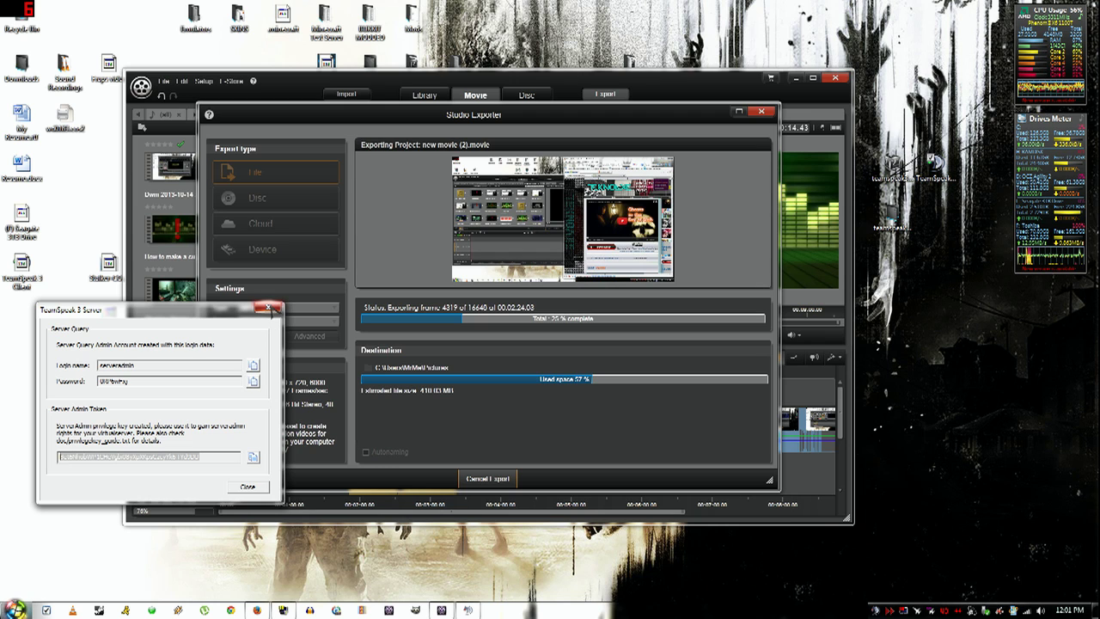
click(268, 308)
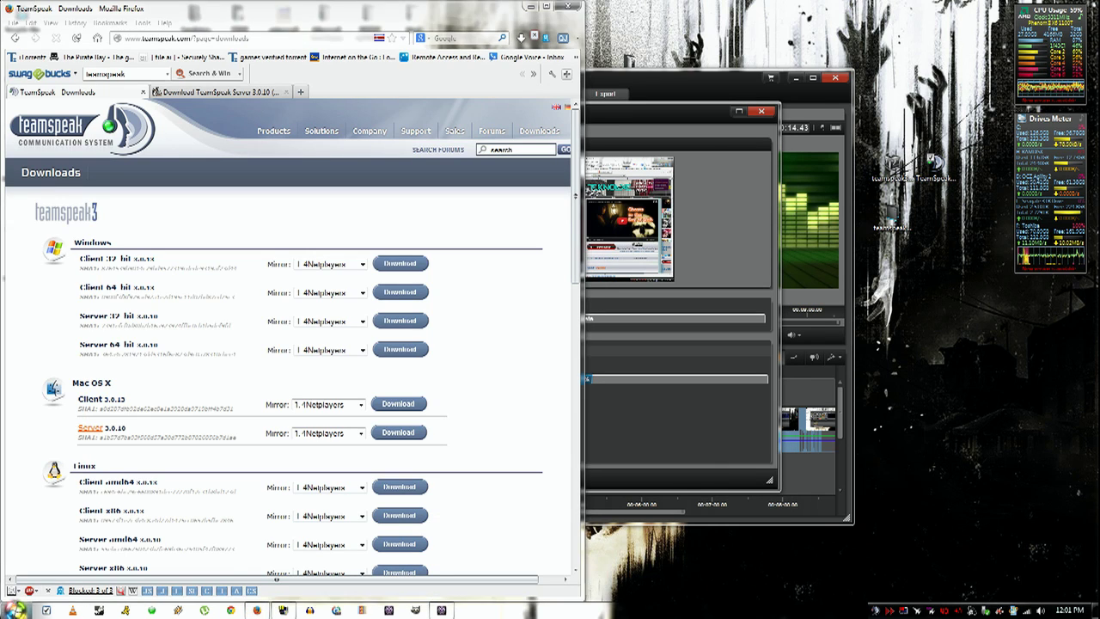
- Run ipconfig in an administrator Command Prompt to read IPv4 192.168.1.3 and gateway 192.168.1.1
click(17, 610)
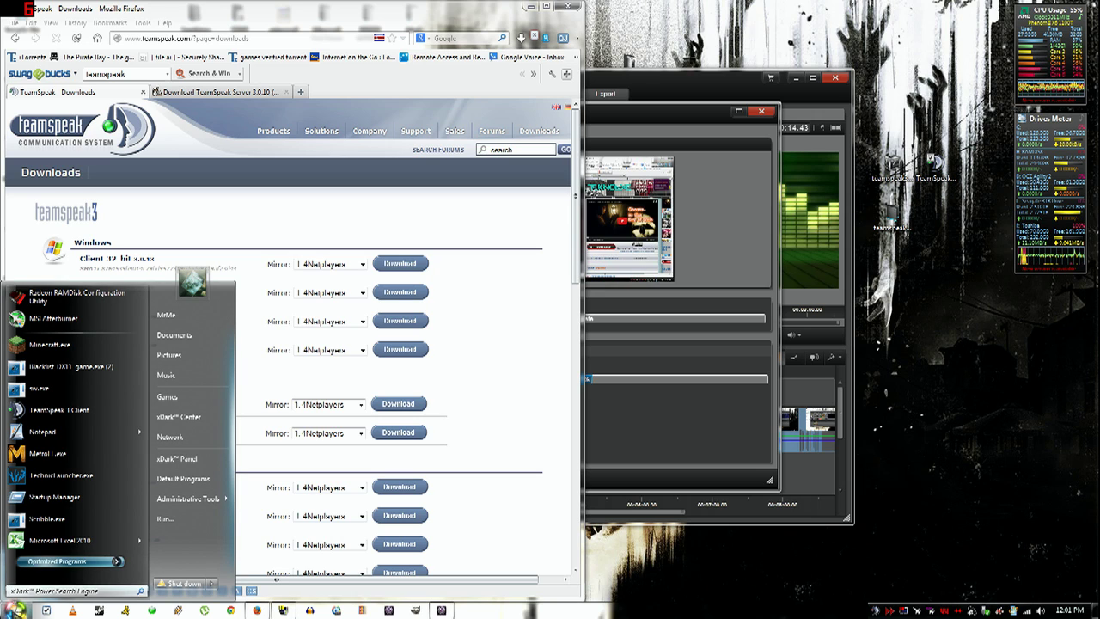
text(cmd)
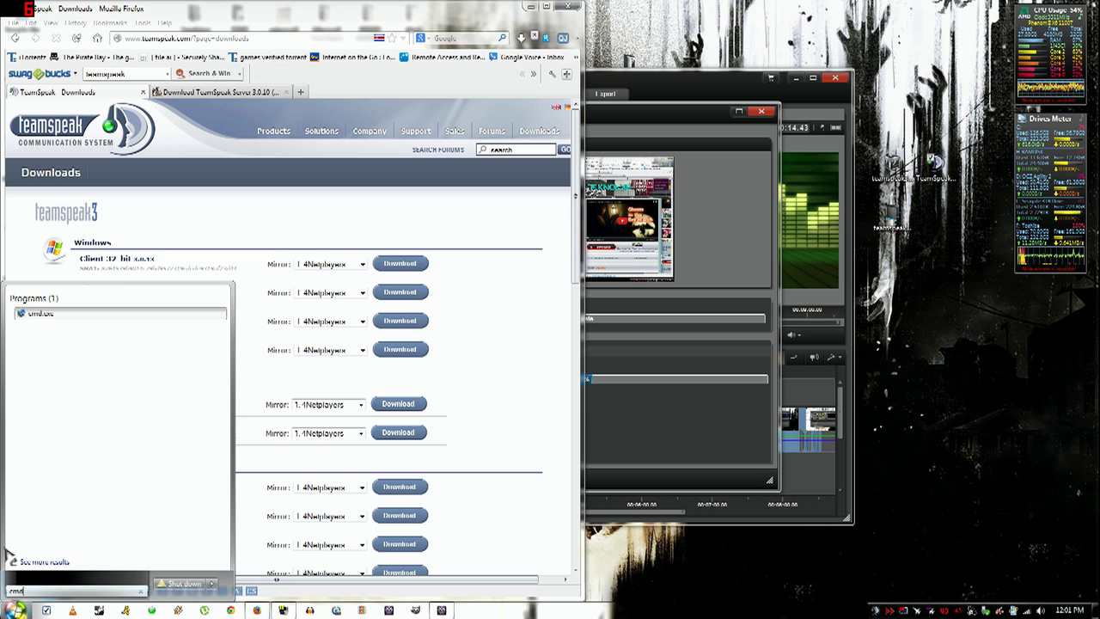
right_click(50, 319)
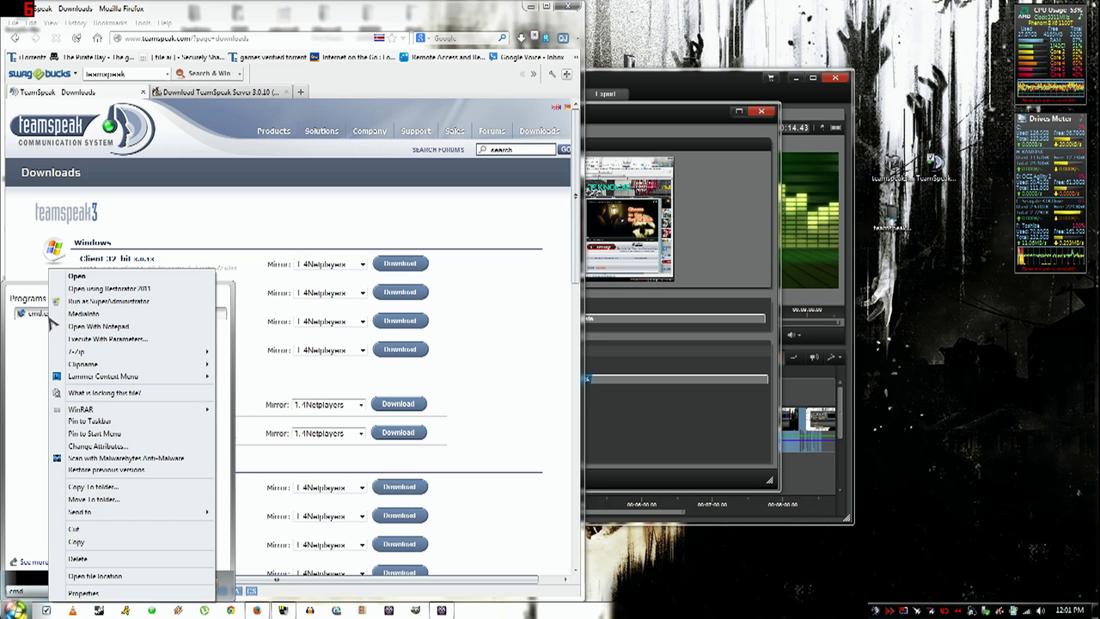
click(101, 300)
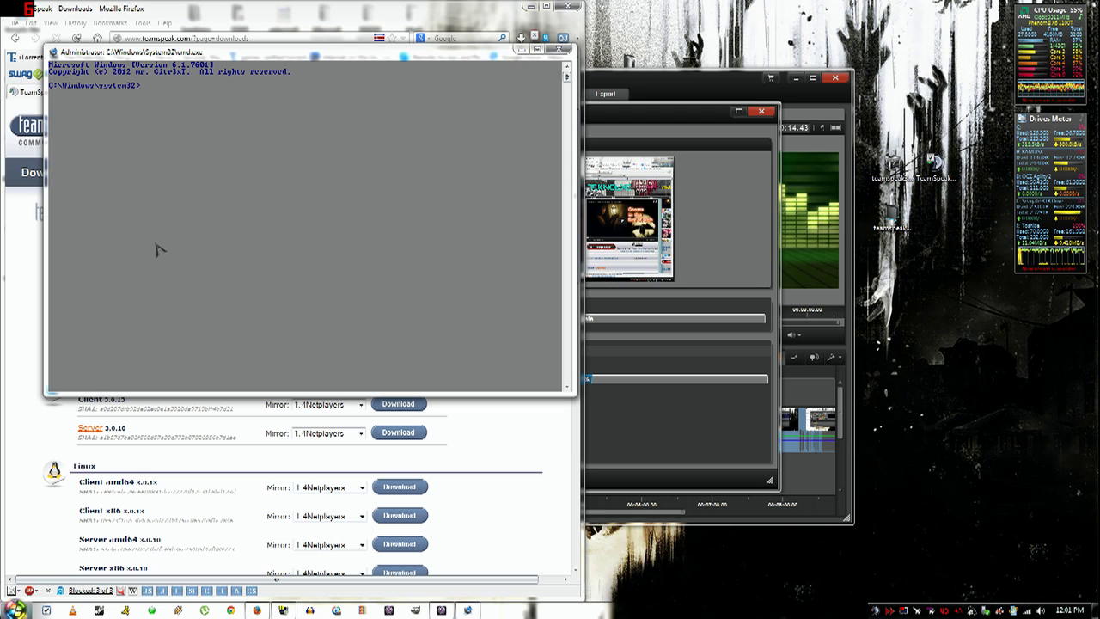
text(ipconfi)
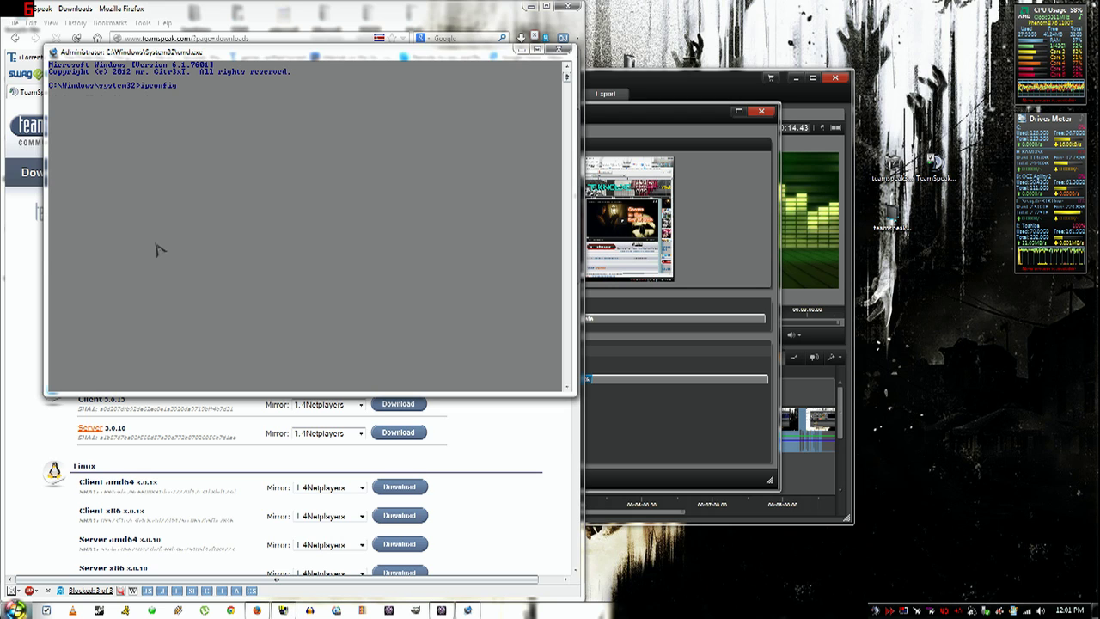
text(g)
key(Return)
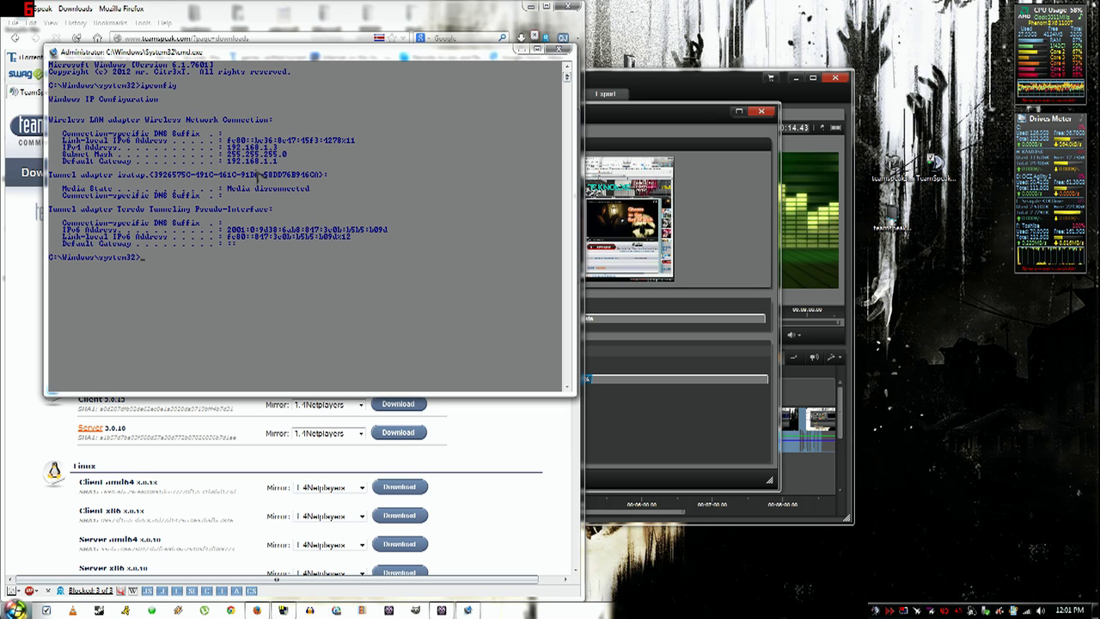
click(558, 51)
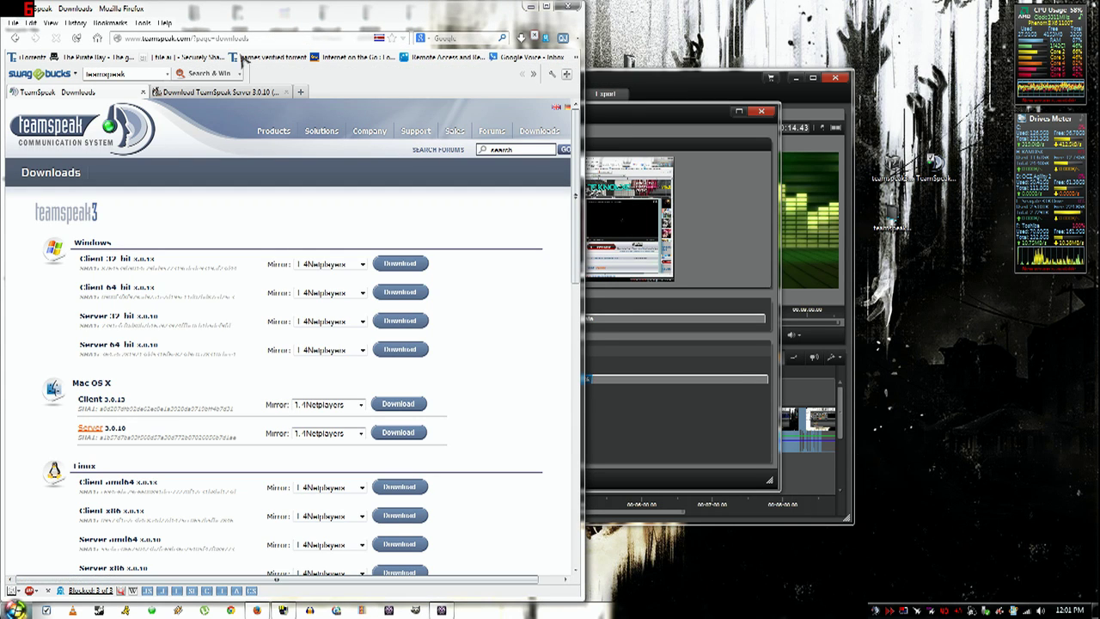
- Sign in to the router at 192.168.1.1 with its username and password, then open ADVANCED
click(193, 38)
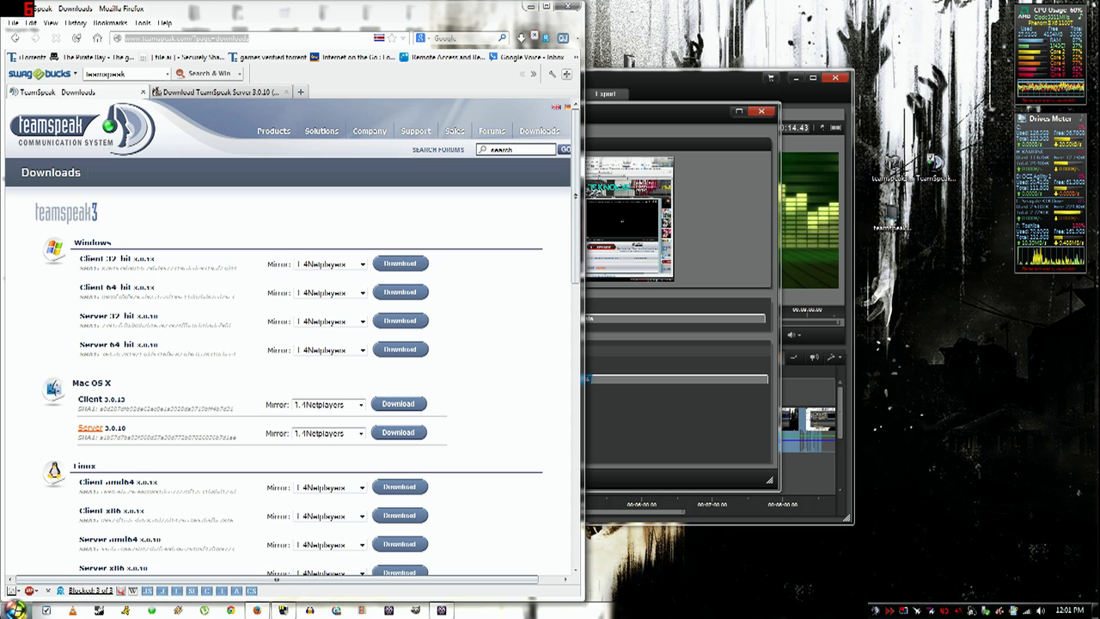
text(192.1)
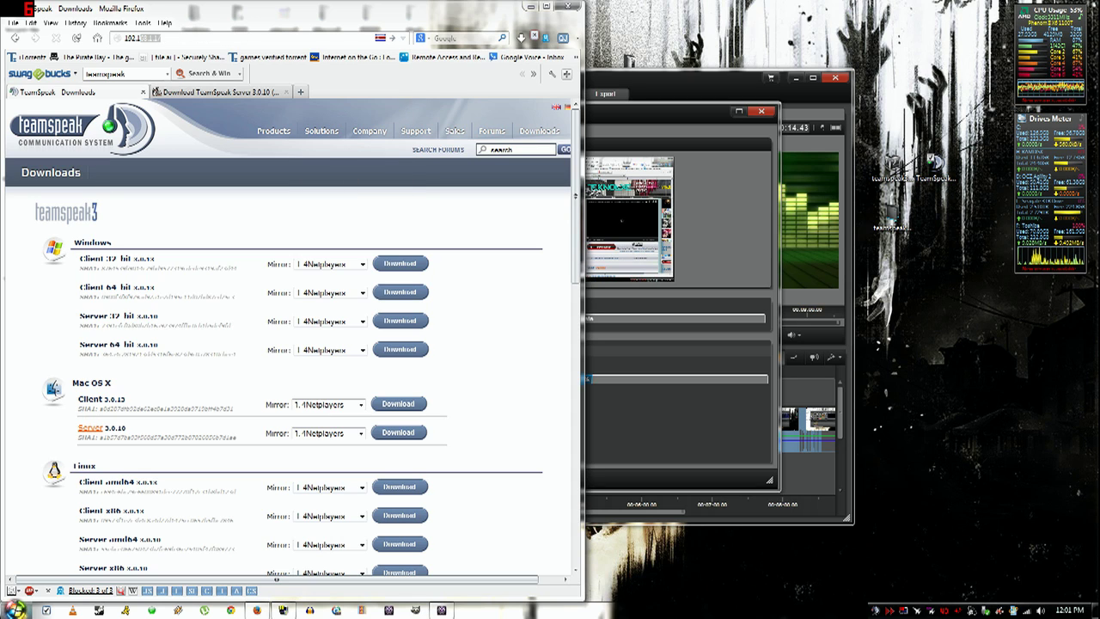
text(68.1.1)
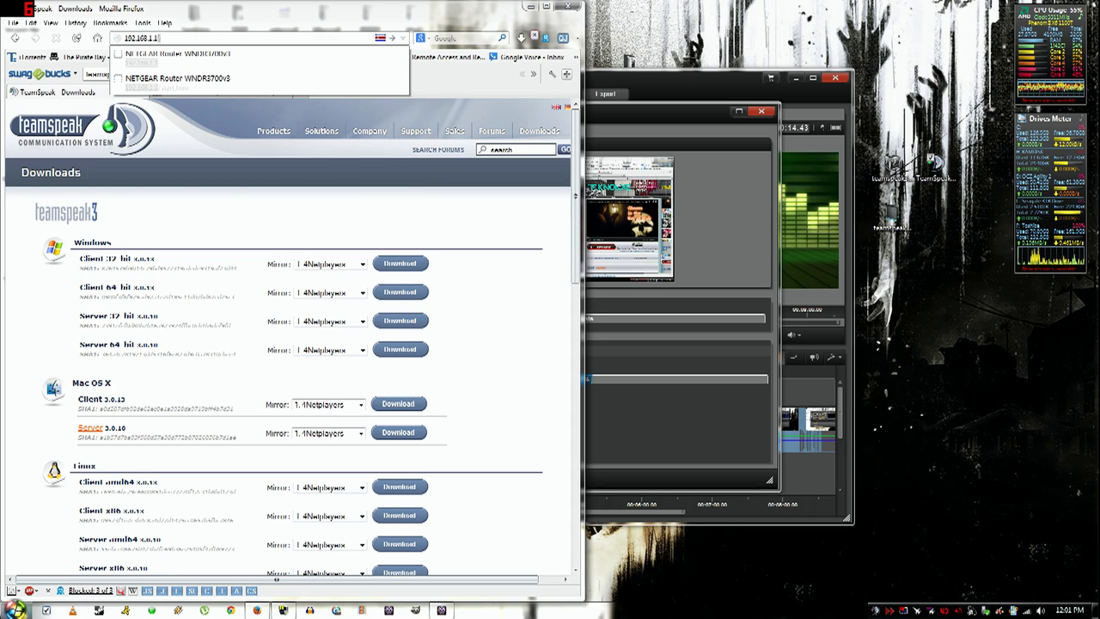
key(Return)
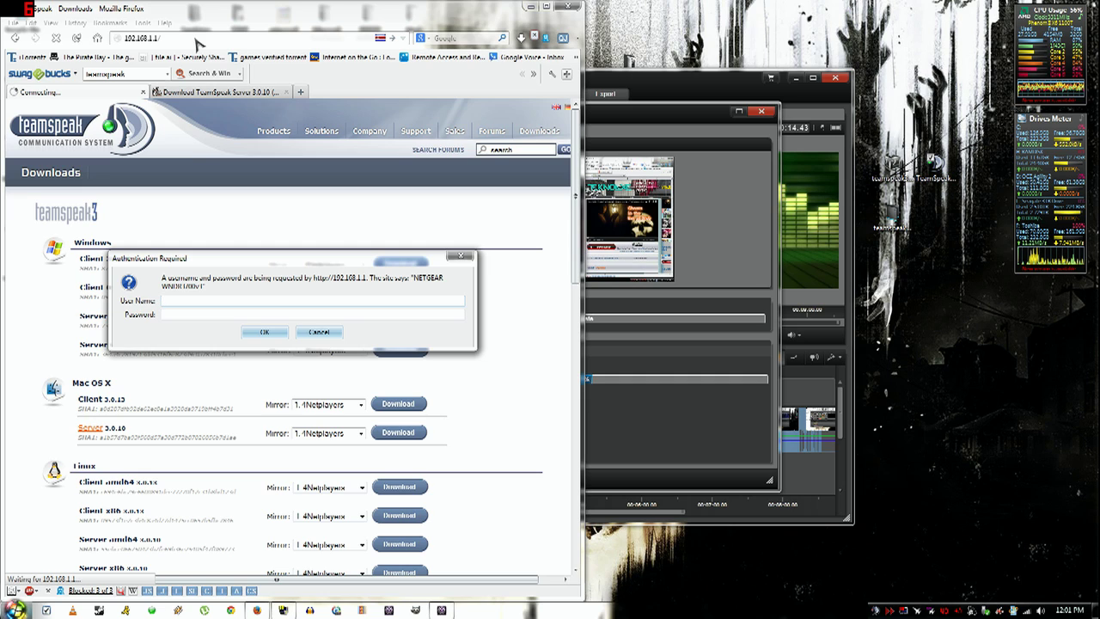
text(admin)
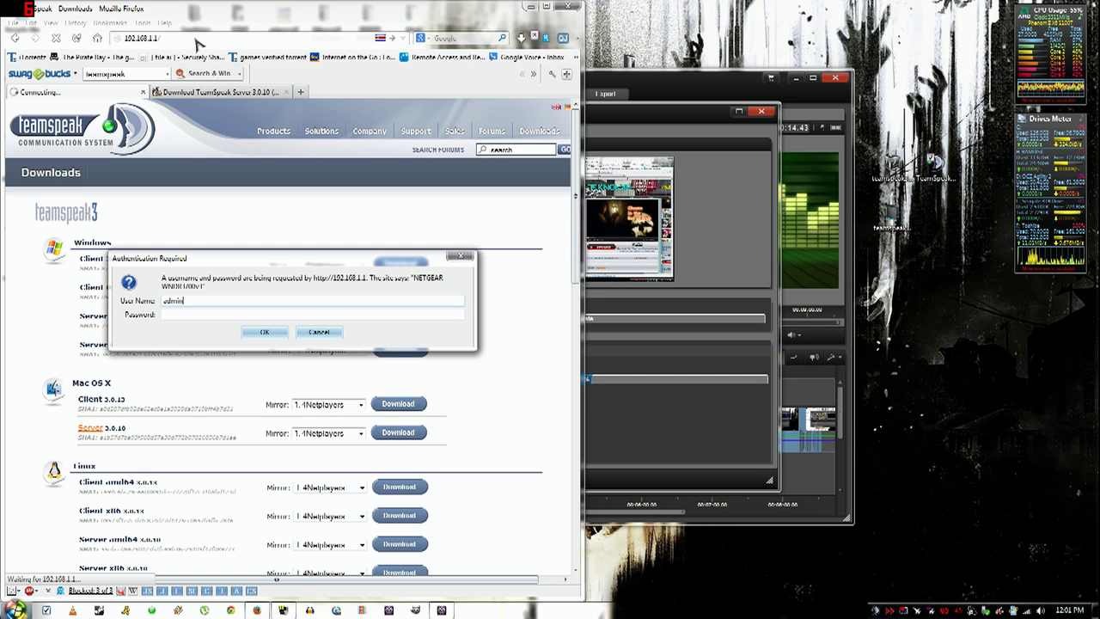
key(Tab)
text(pas)
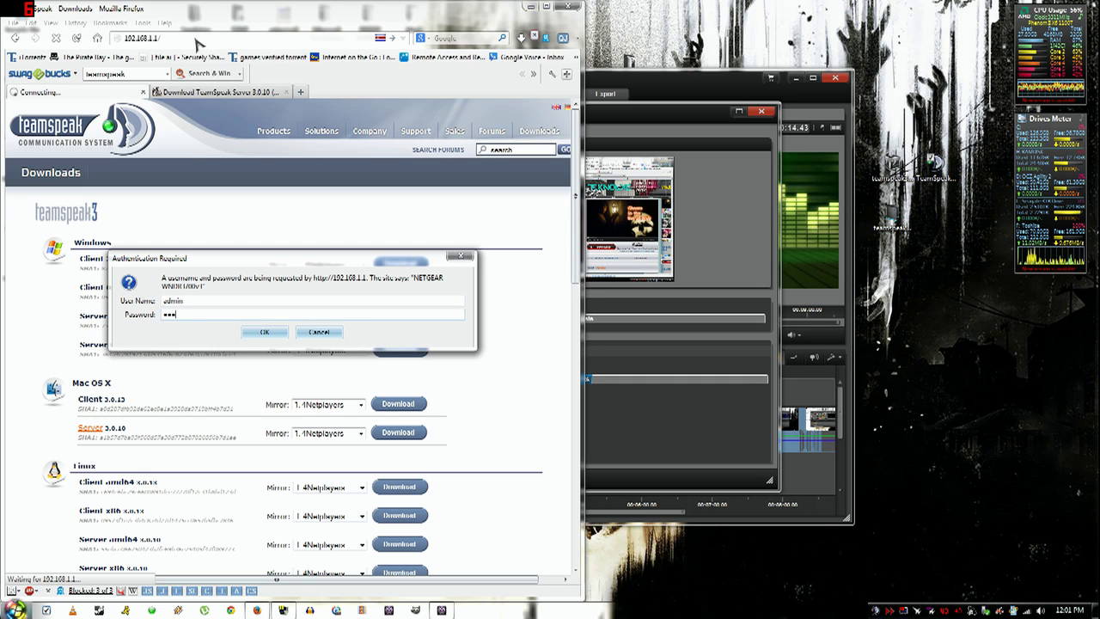
text(sword)
key(Return)
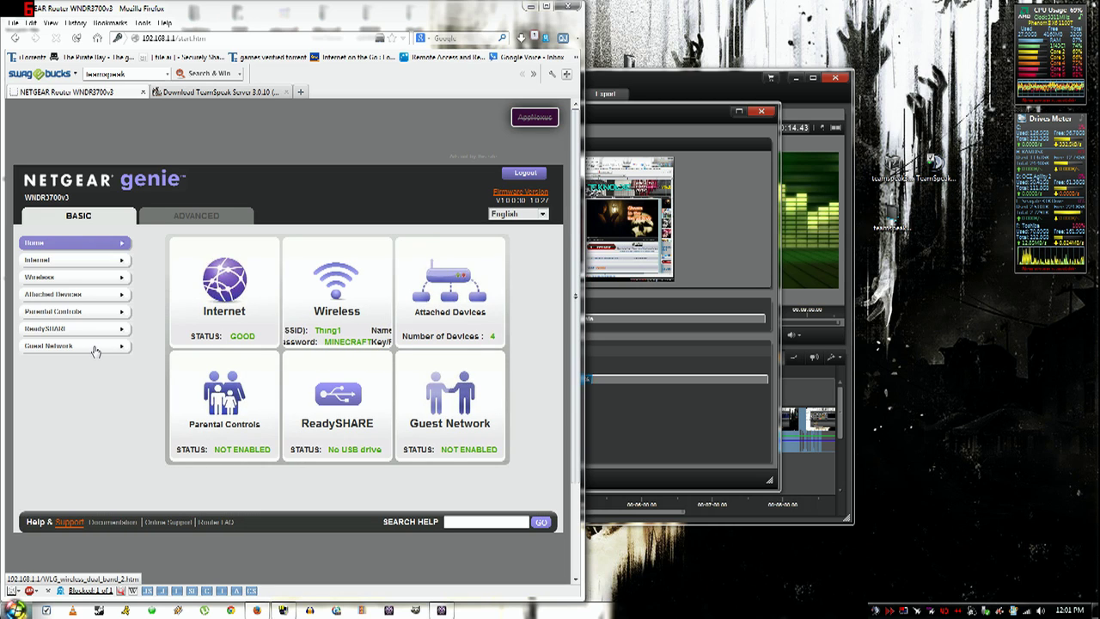
click(157, 217)
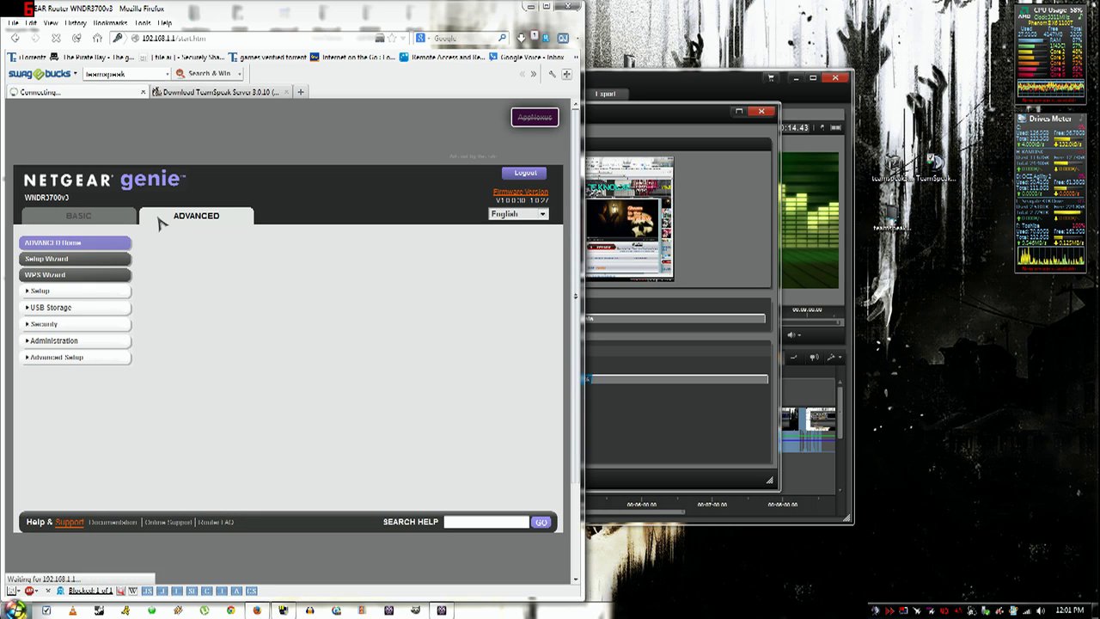
- Under Advanced Setup > Port Forwarding, select the TS3 Server rule and open it for editing
click(81, 359)
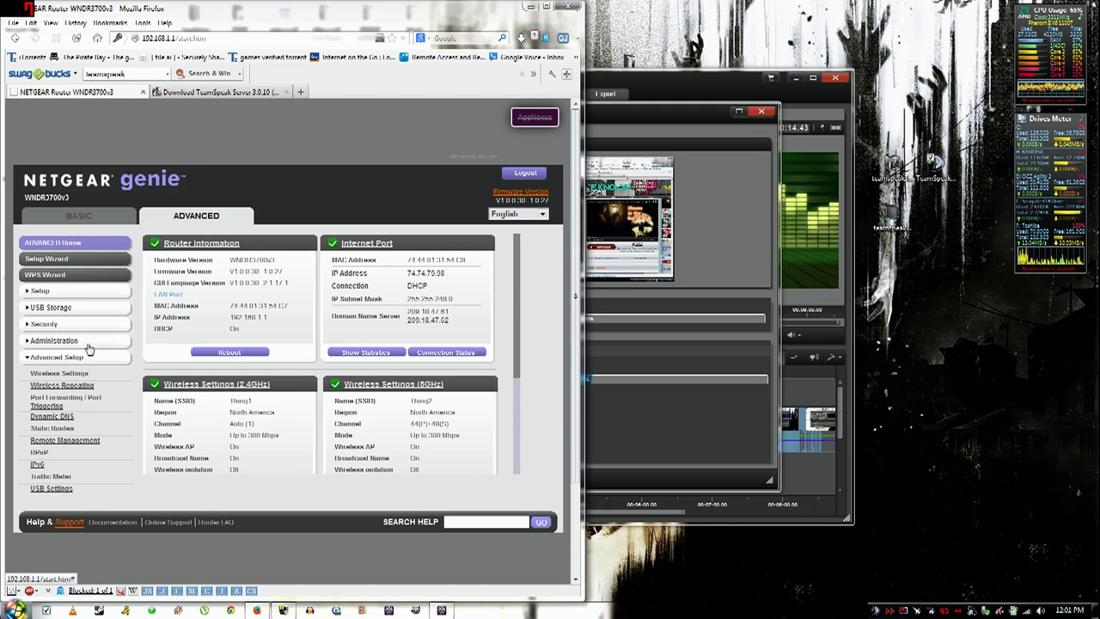
click(69, 402)
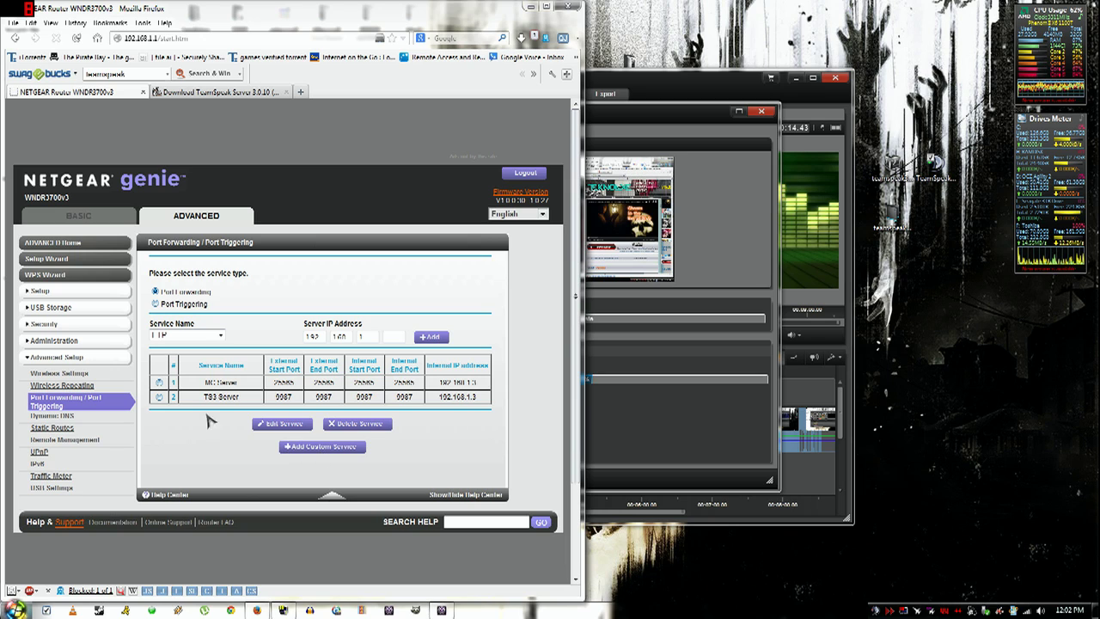
click(159, 397)
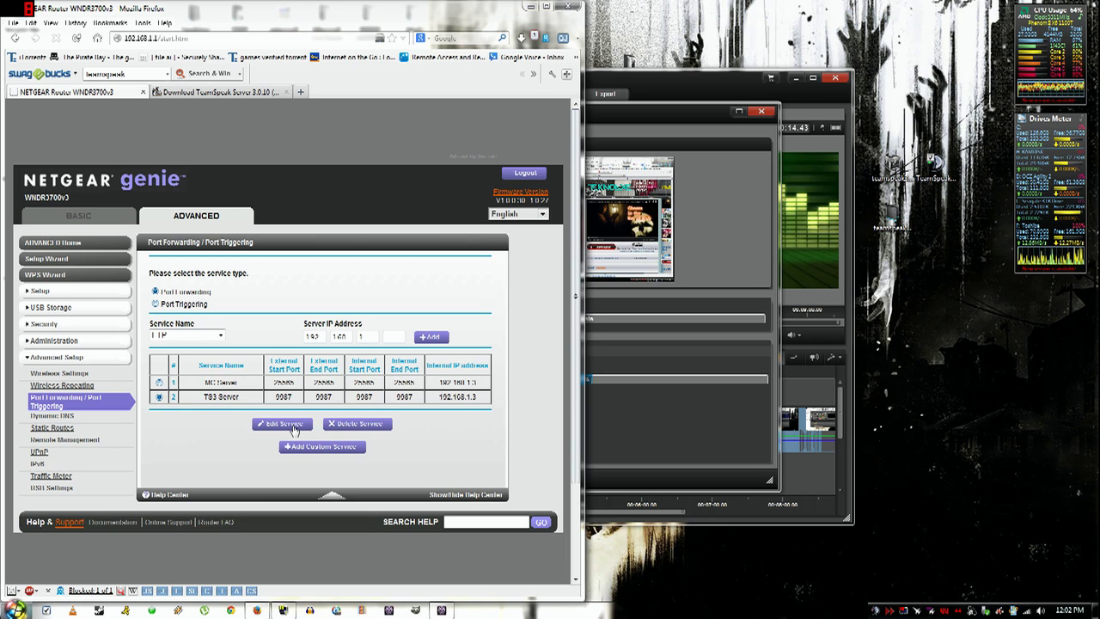
click(295, 429)
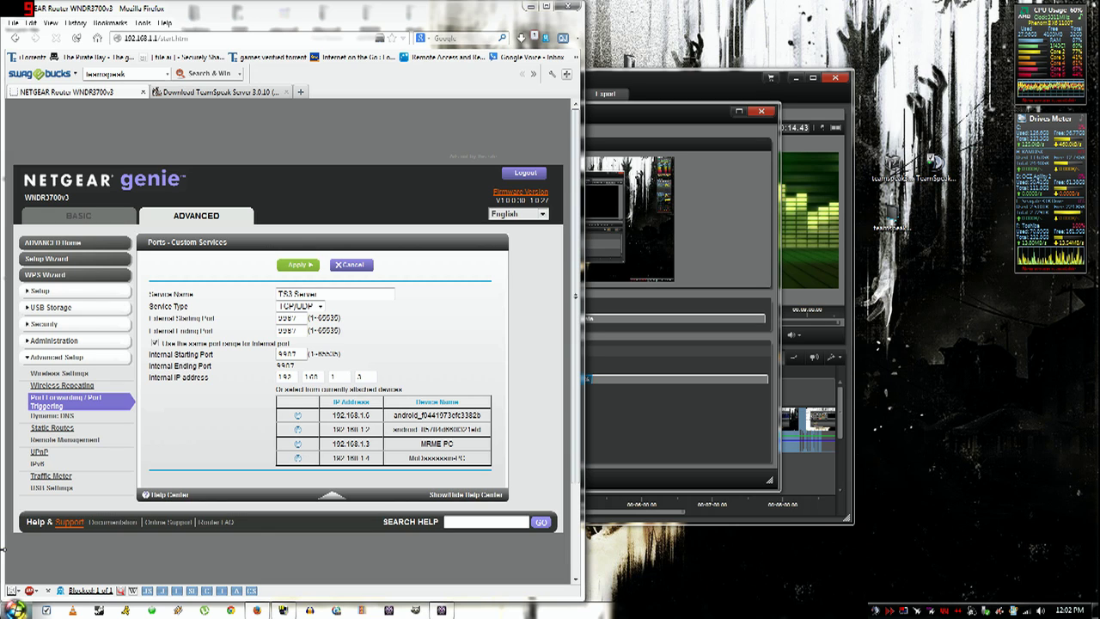
- Apply the TS3 Server rule forwarding TCP/UDP port 9987 to 192.168.1.3
key(super)
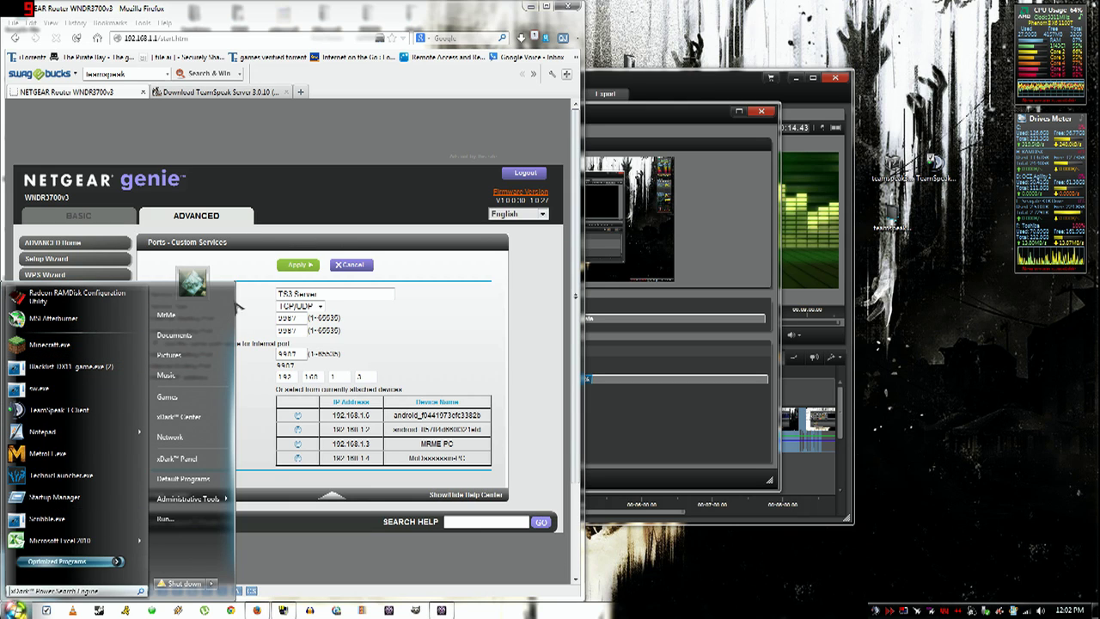
click(425, 315)
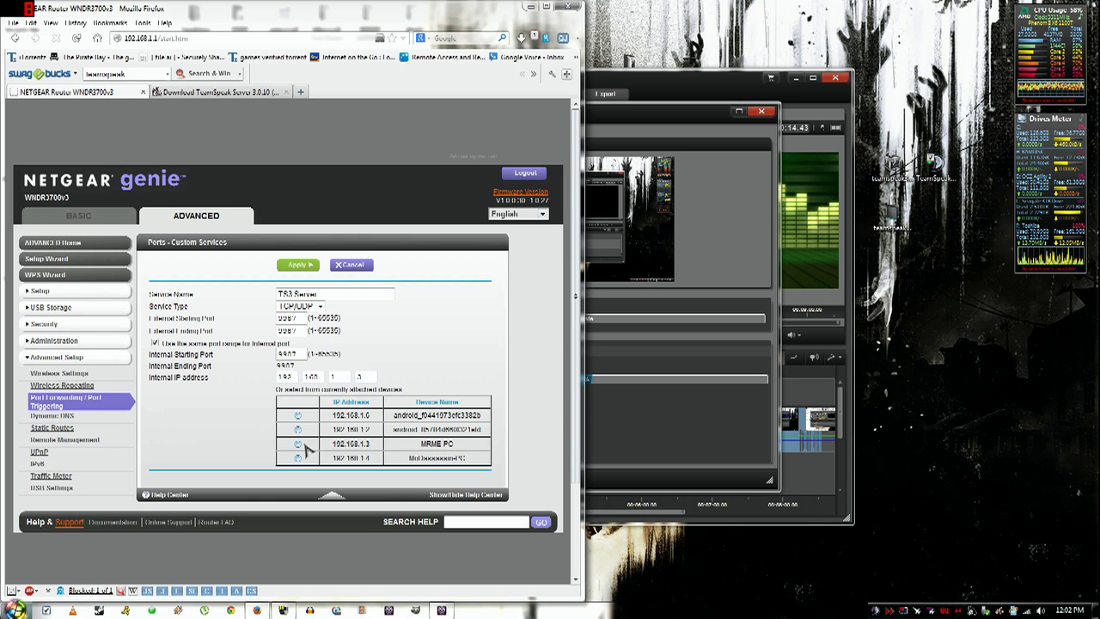
click(299, 265)
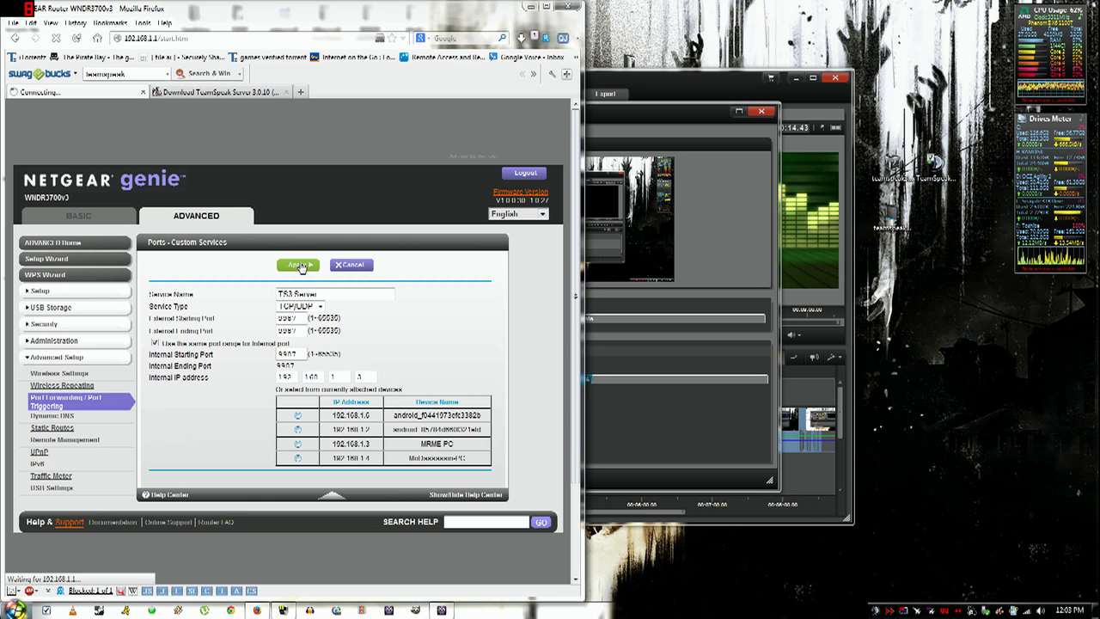
- Close Firefox and relaunch the TeamSpeak 3 client, dismissing the new features window
click(567, 6)
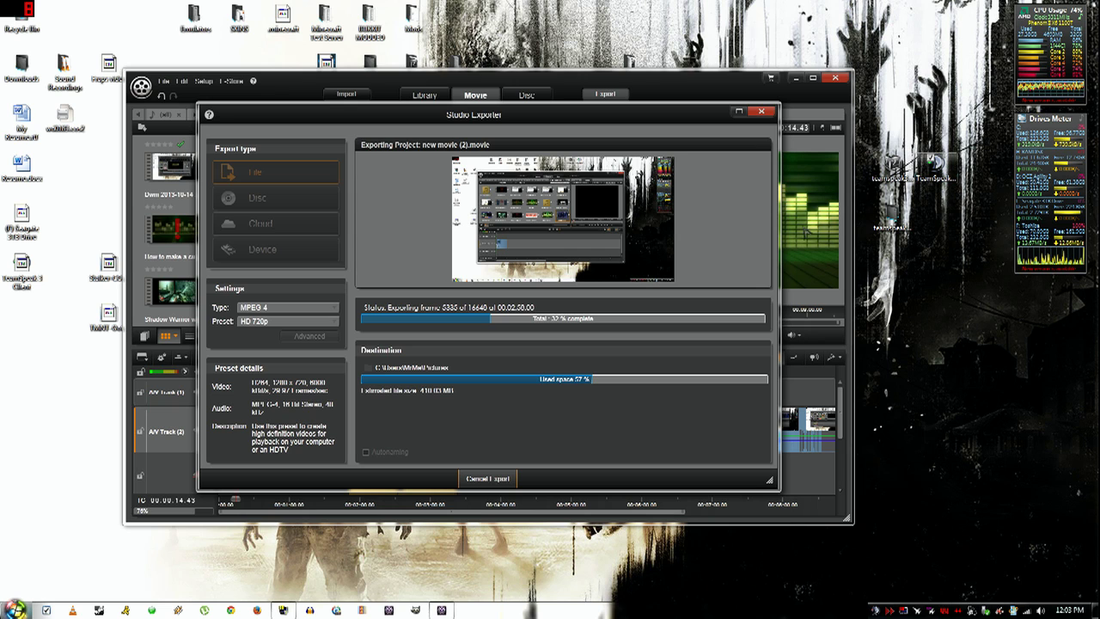
double_click(10, 272)
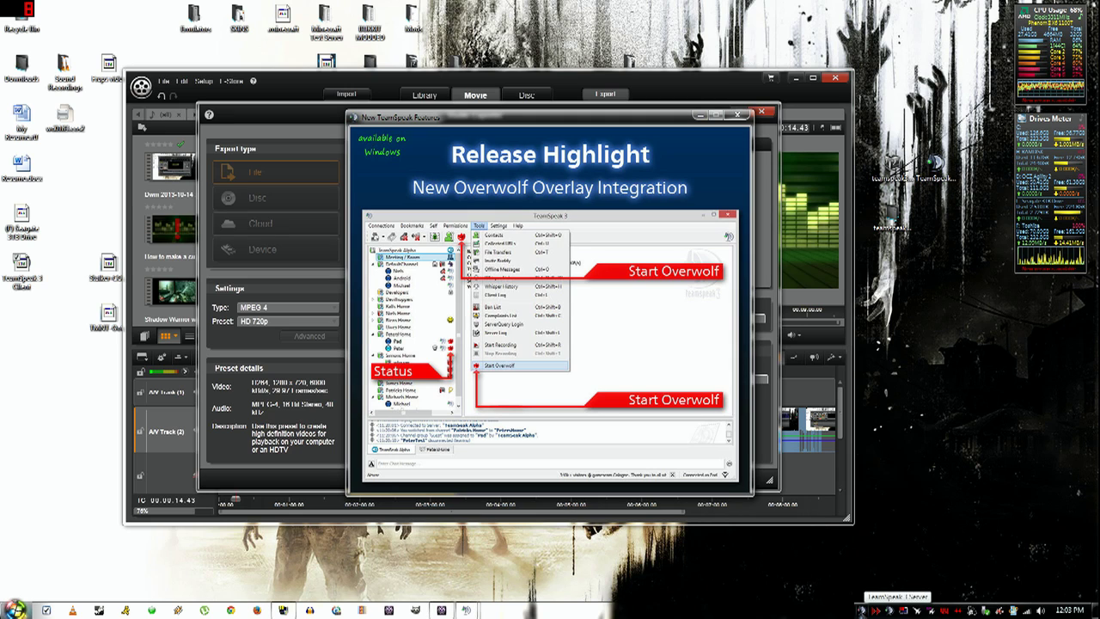
click(737, 114)
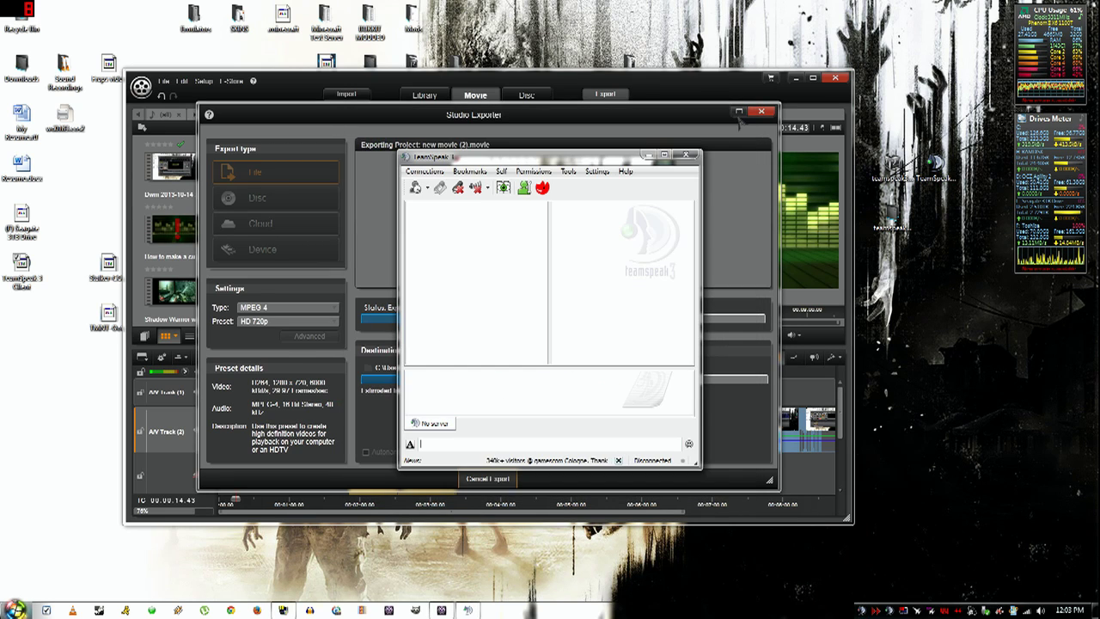
- In the Connect dialog, replace the server address with 192.168.1.3:9987
click(424, 171)
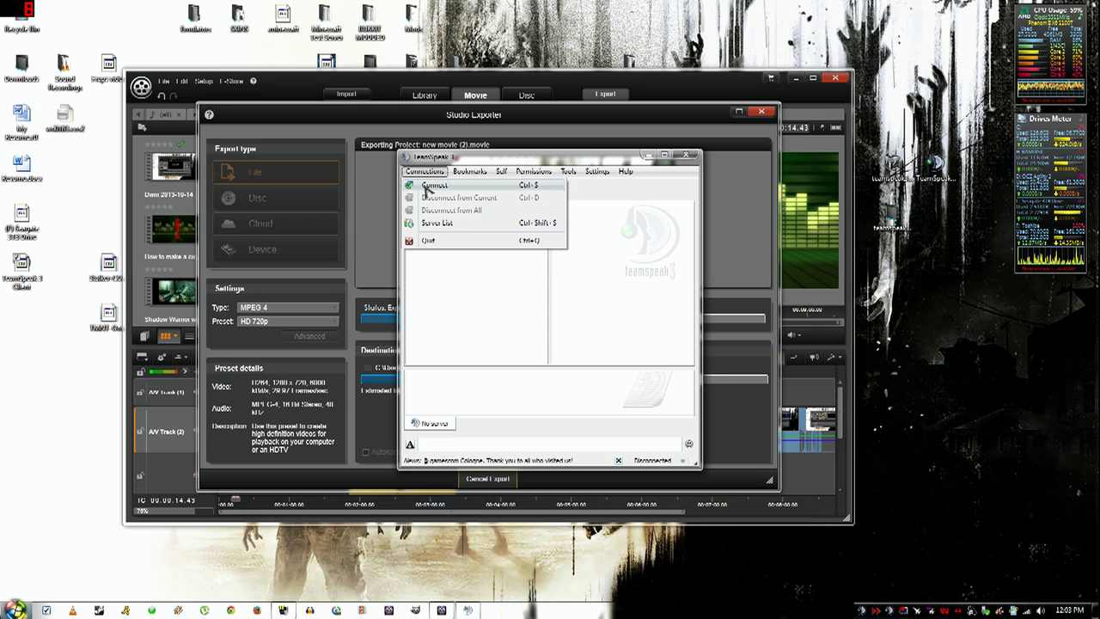
click(430, 186)
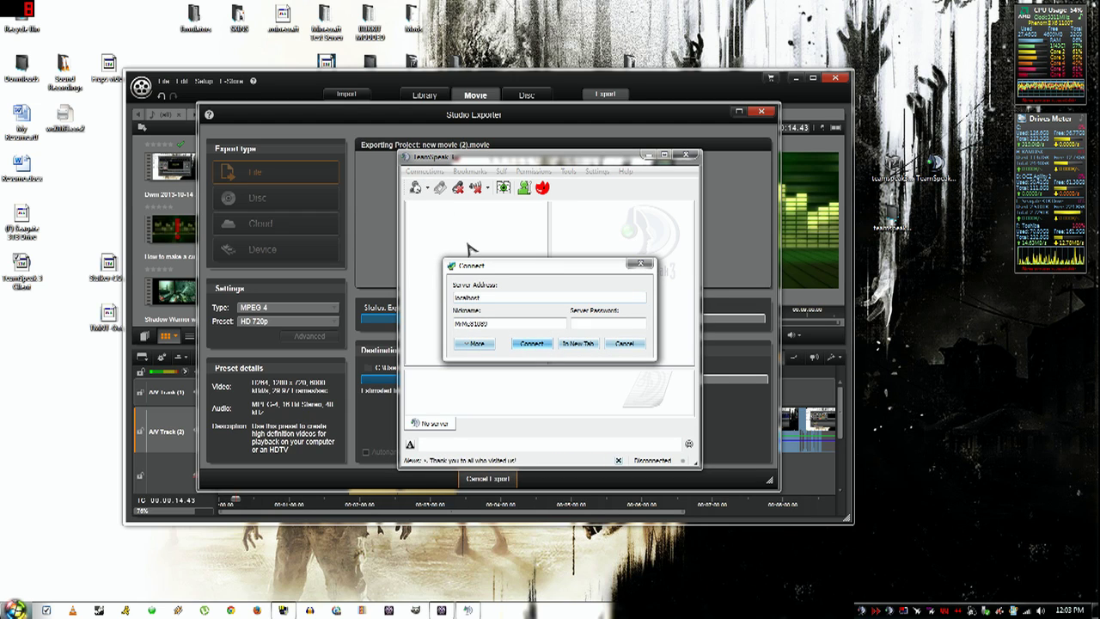
key(shift+Left)
key(shift+Left)
key(shift+Left)
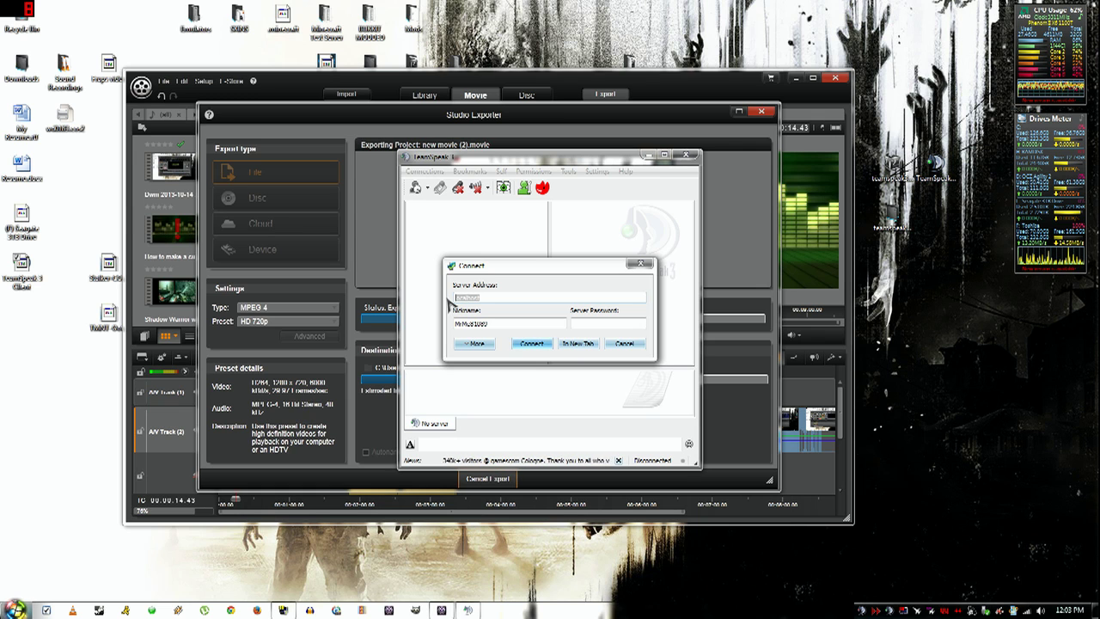
text(l)
text(92)
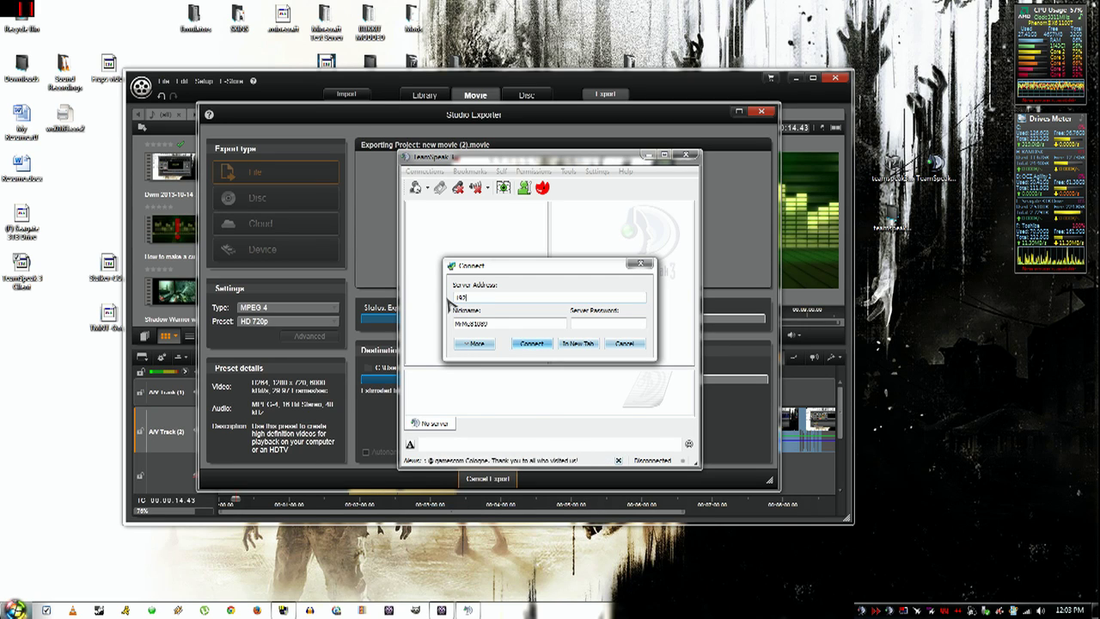
text(.168.1.3:998)
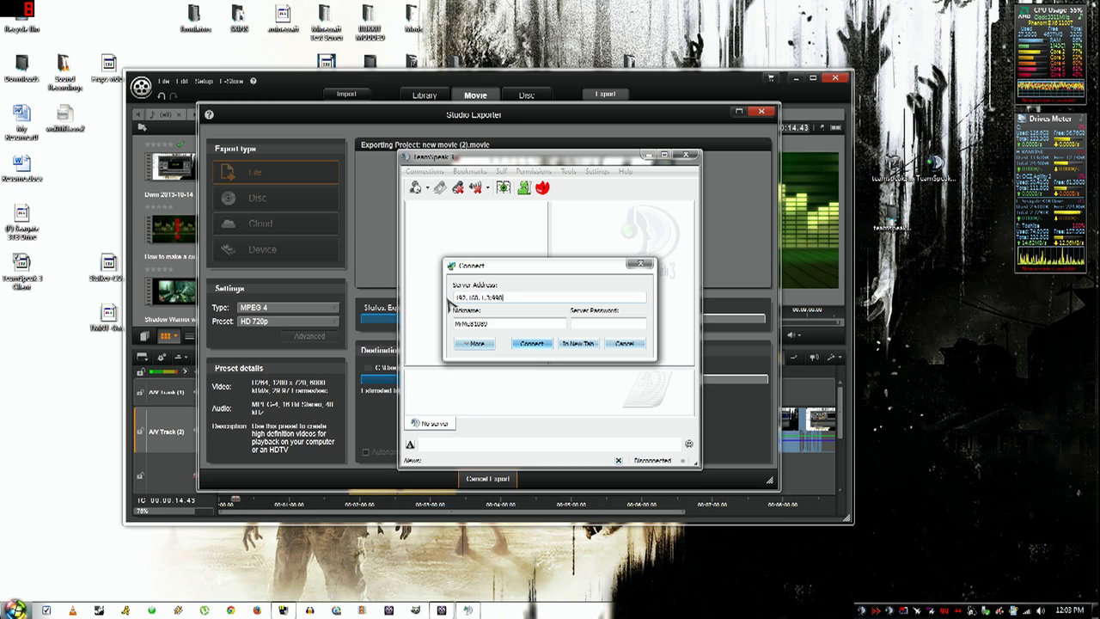
text(7)
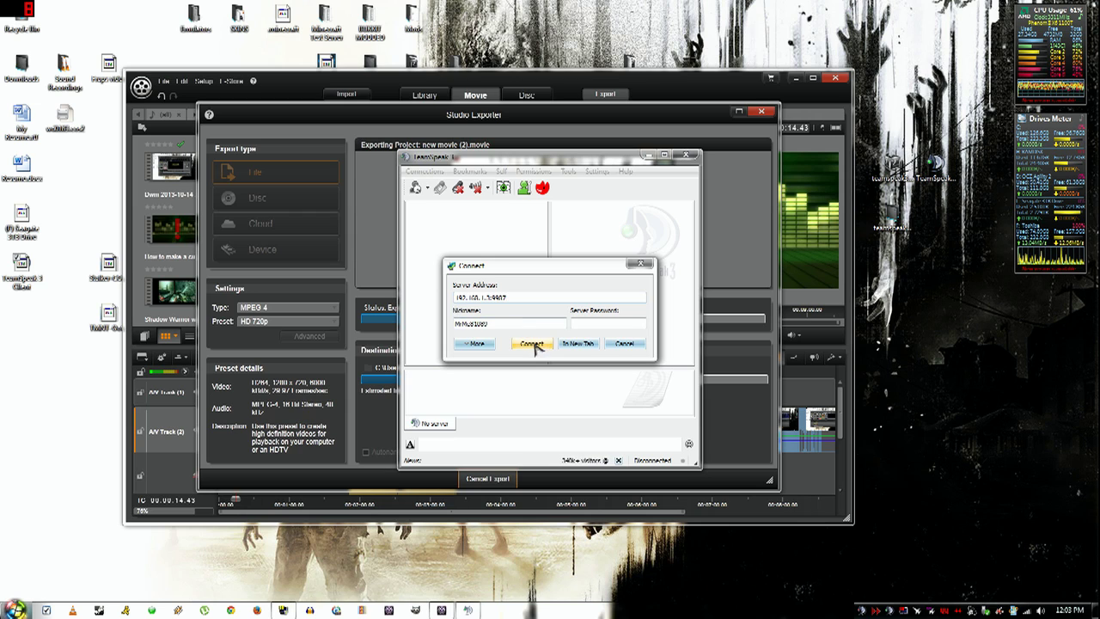
click(532, 343)
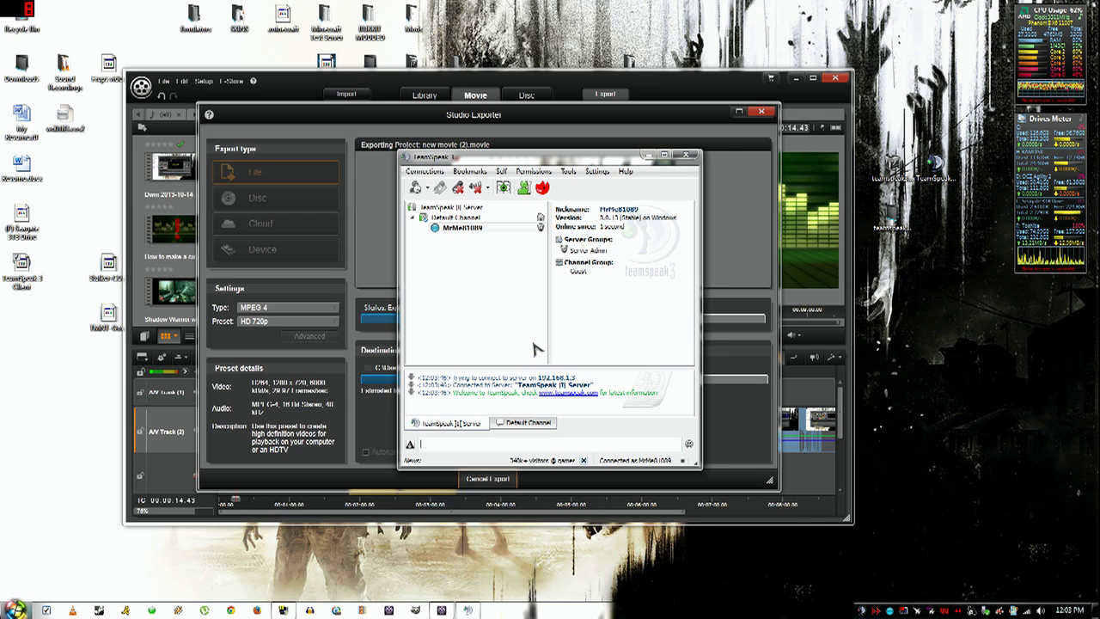